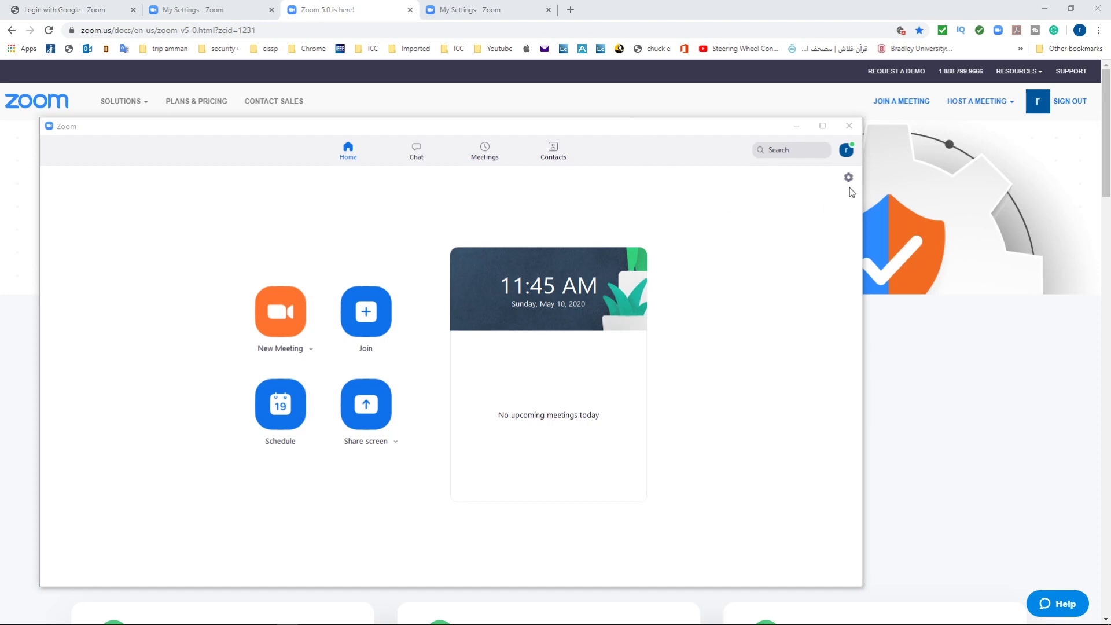
# Open the client's settings, follow through to the additional settings on the web portal, and minimize the client window
pyautogui.moveTo(390, 131)
pyautogui.mouseDown()
pyautogui.moveTo(469, 106)
pyautogui.moveTo(400, 112)
pyautogui.mouseUp()
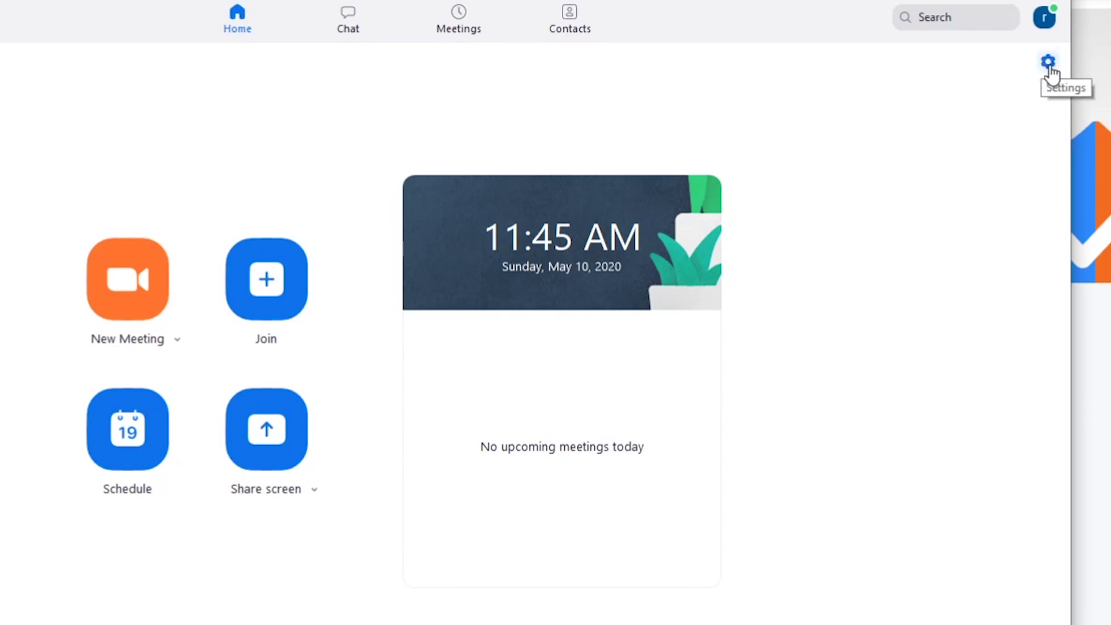
pyautogui.click(1048, 64)
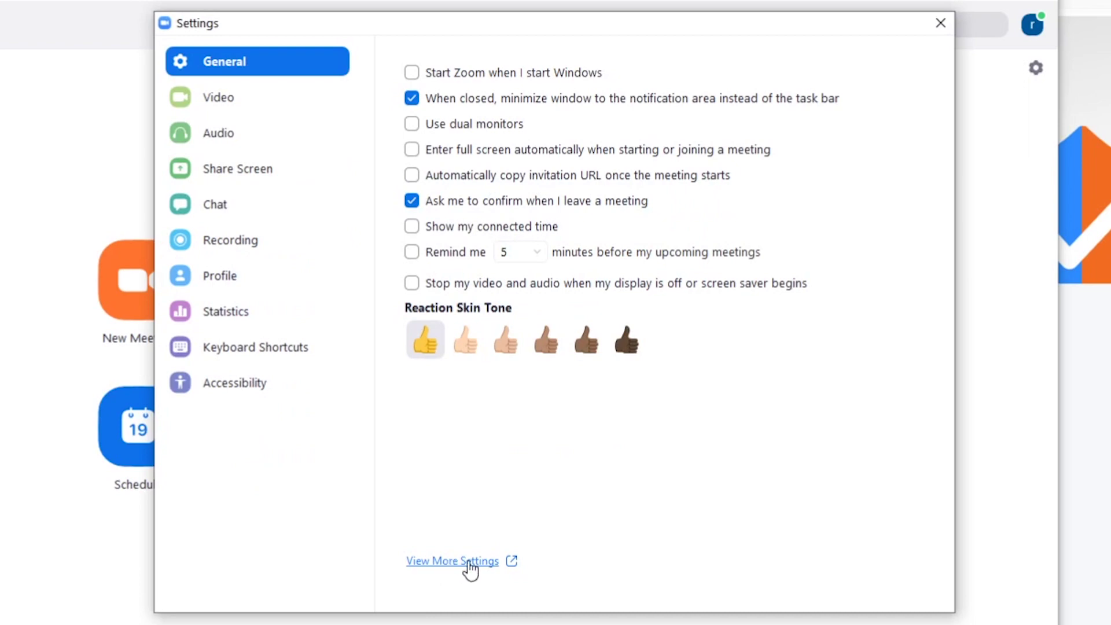
pyautogui.click(471, 570)
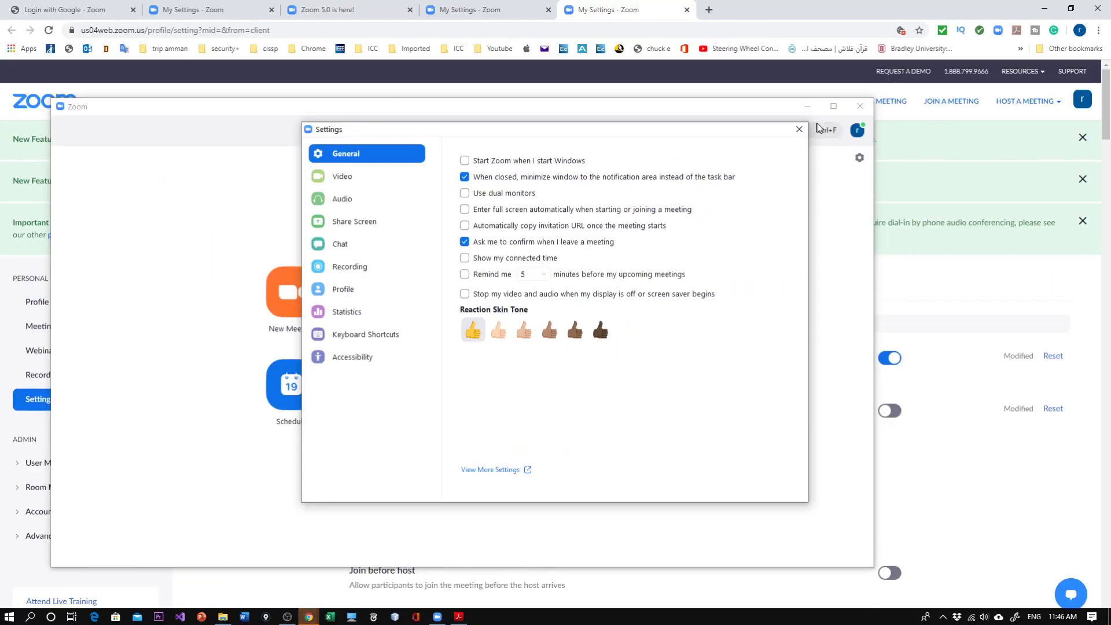
pyautogui.click(807, 107)
pyautogui.scroll(-1, 578, 309)
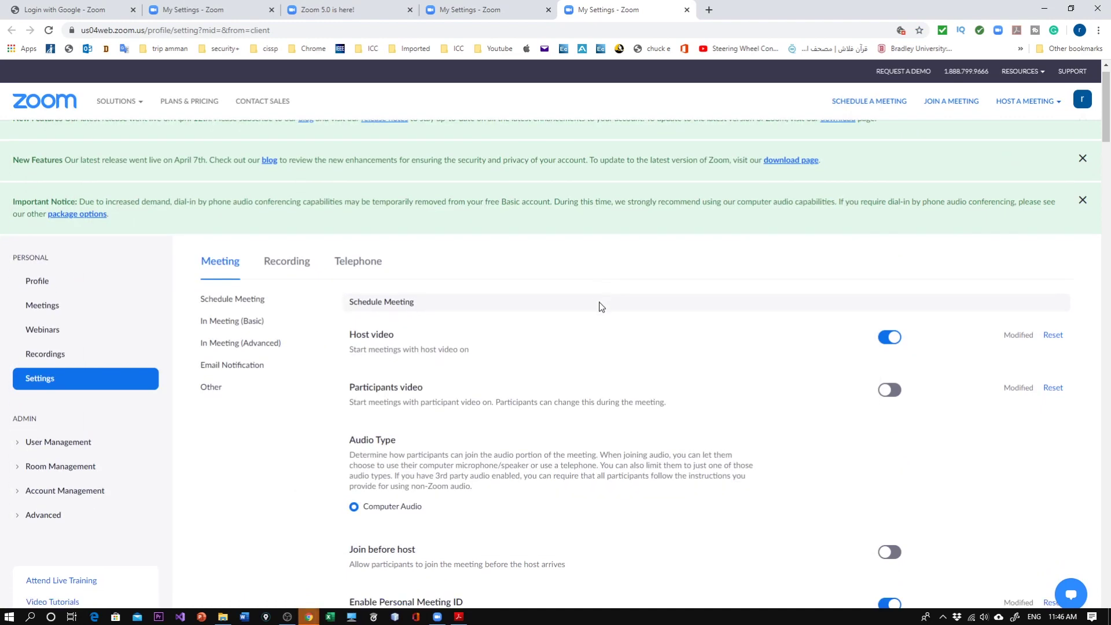
pyautogui.scroll(1, 538, 306)
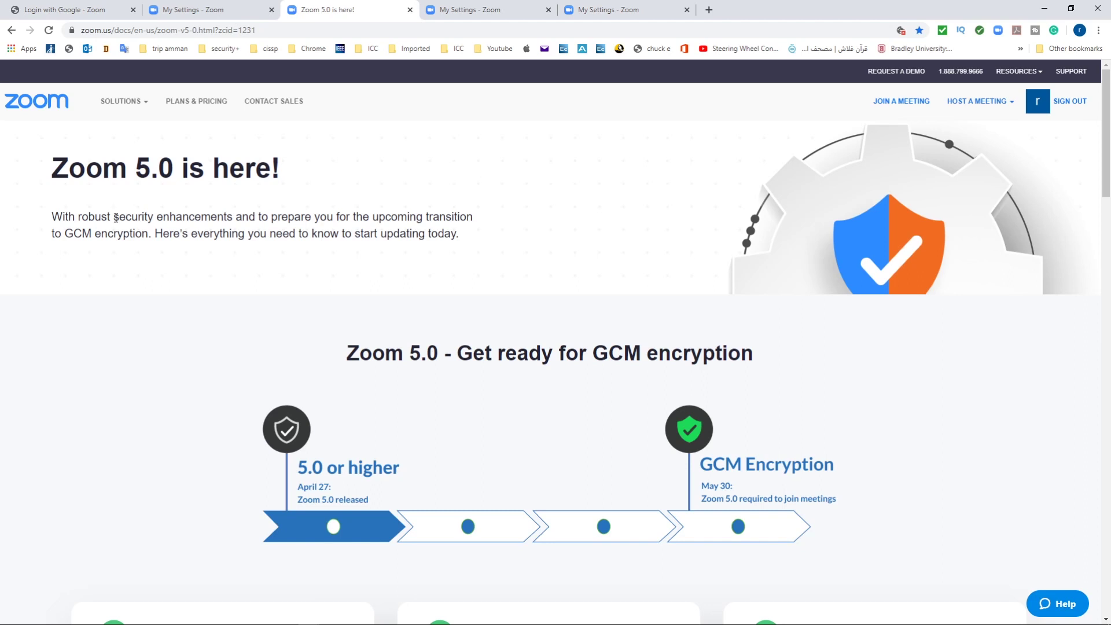
# Review the security enhancements and GCM encryption information on the Zoom 5.0 announcement page
pyautogui.moveTo(113, 217); pyautogui.dragTo(236, 217)
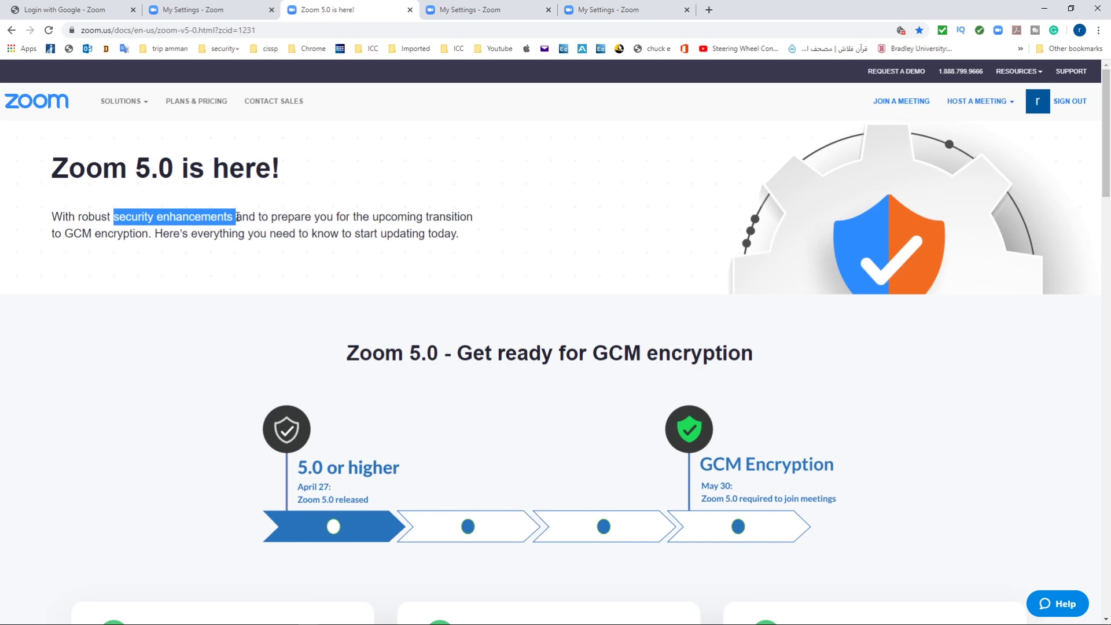
pyautogui.moveTo(346, 354); pyautogui.dragTo(722, 343)
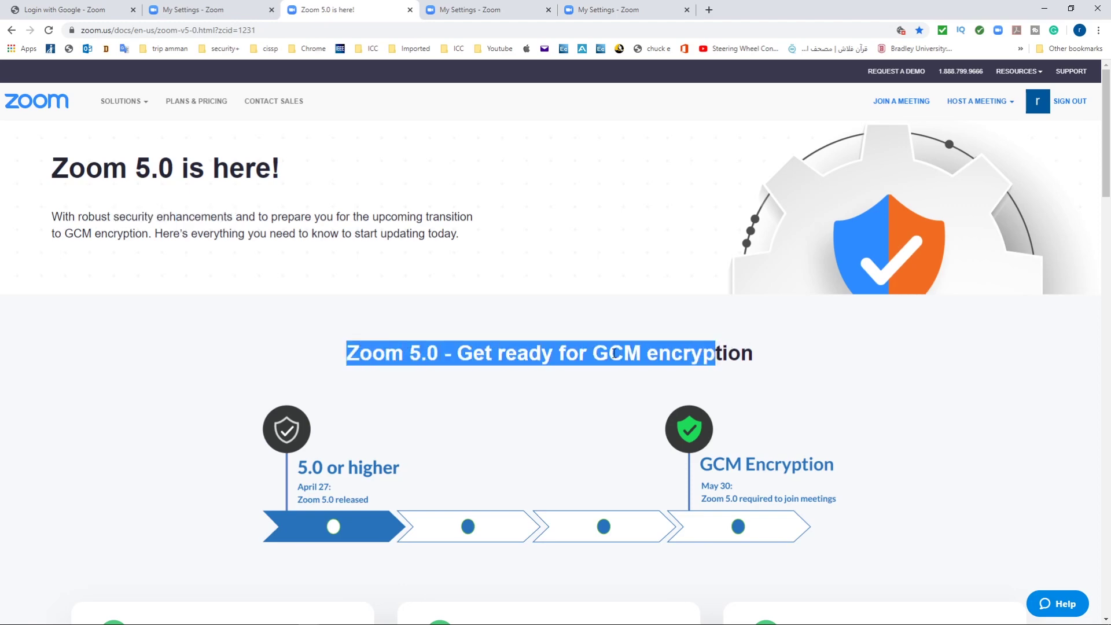
pyautogui.click(756, 363)
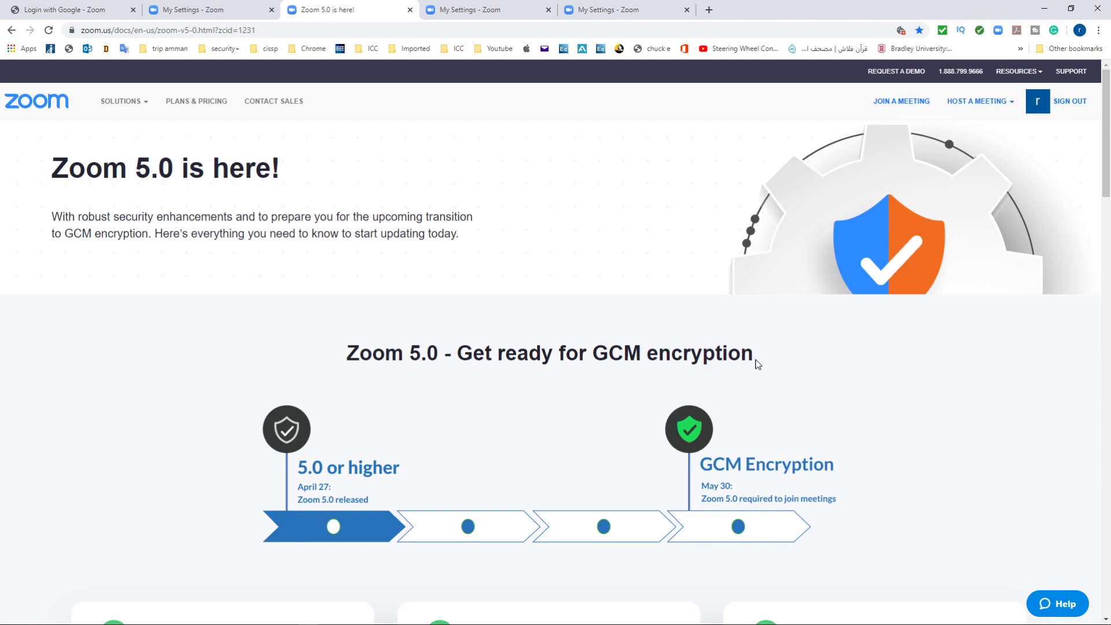
# Return to the web portal's personal Settings page and examine the Schedule Meeting options as far as Join before host
pyautogui.click(618, 10)
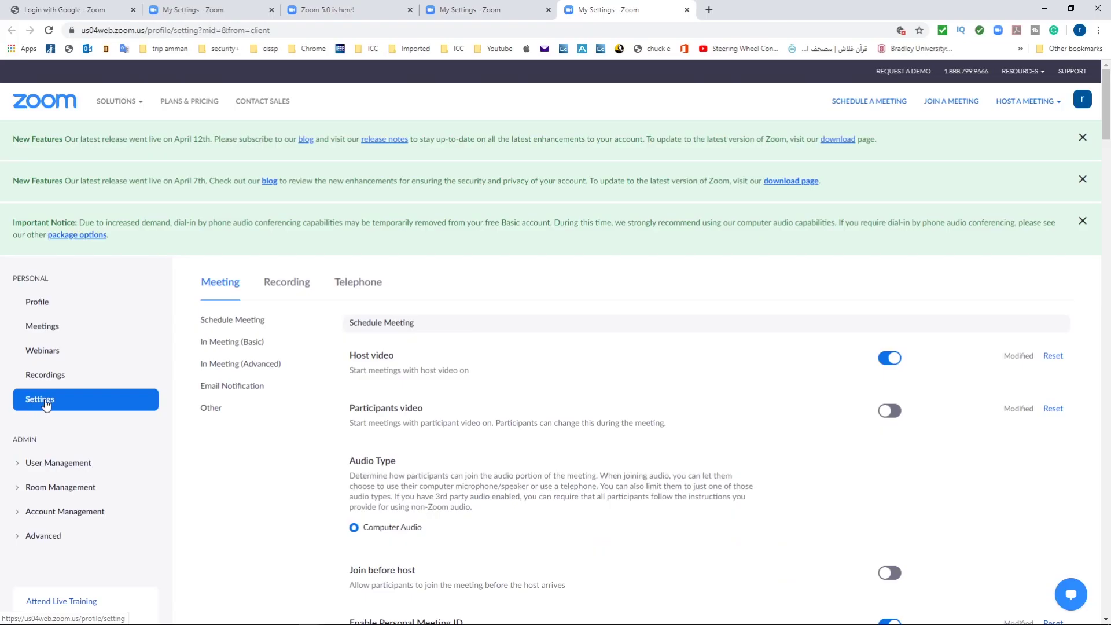
pyautogui.click(46, 403)
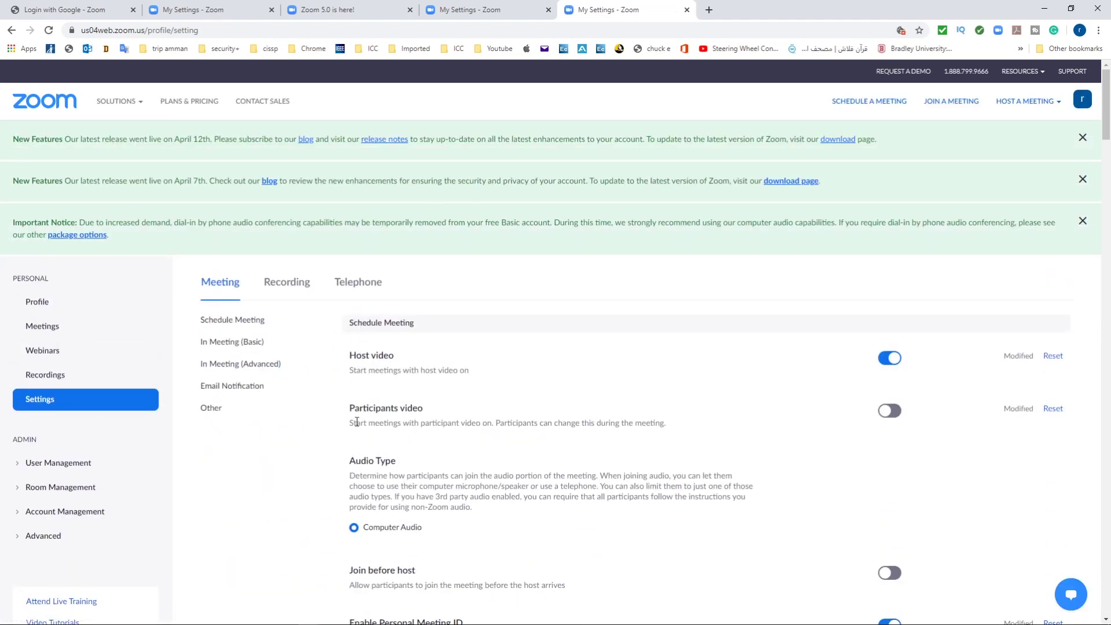
pyautogui.scroll(-1, 359, 435)
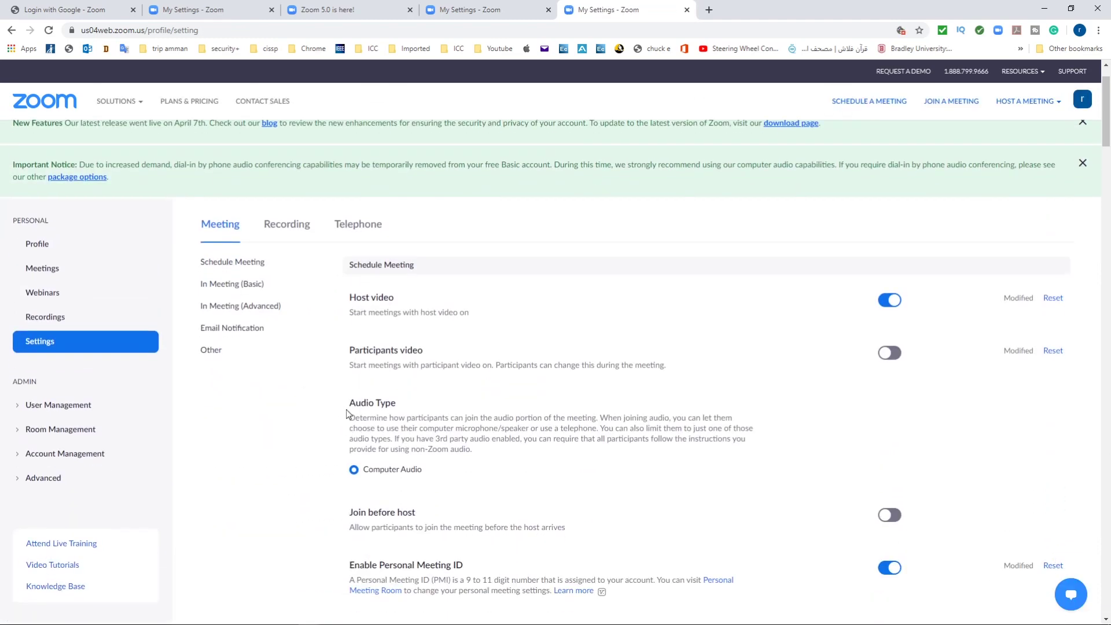
pyautogui.scroll(-2, 349, 412)
pyautogui.moveTo(349, 397); pyautogui.dragTo(415, 398)
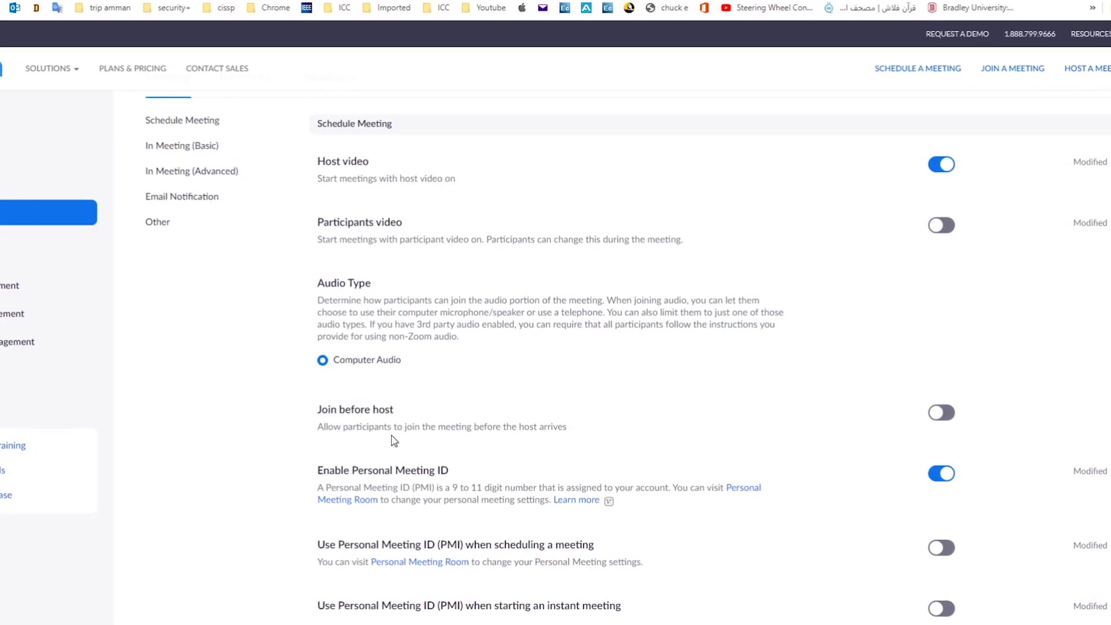
# Examine the Personal Meeting ID settings, including whether the PMI is used when scheduling a meeting
pyautogui.scroll(-2, 391, 441)
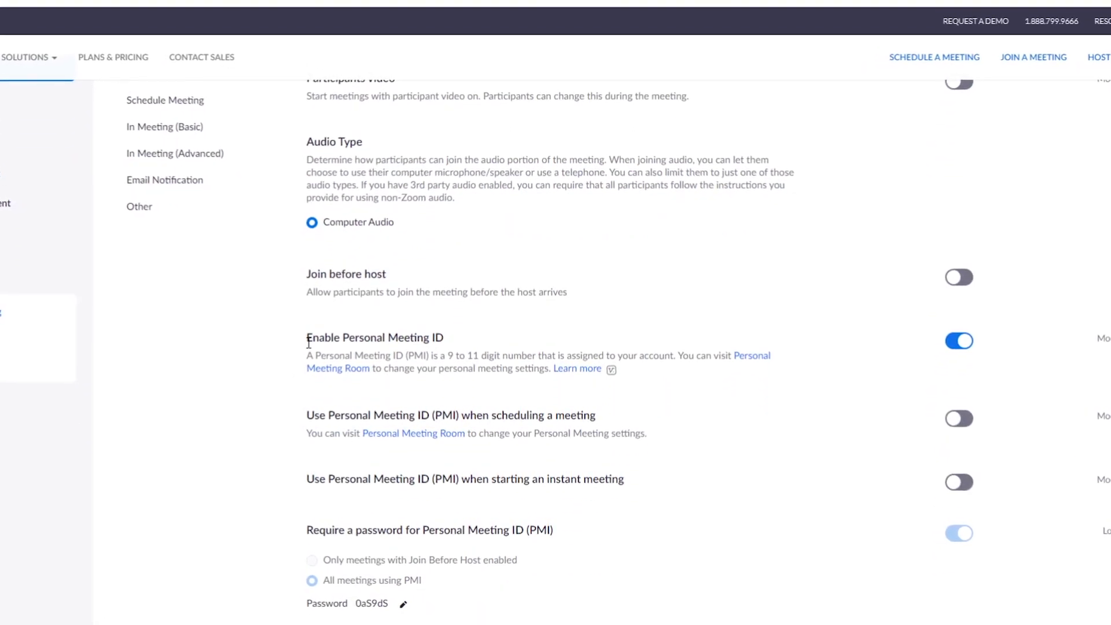
pyautogui.moveTo(339, 340); pyautogui.dragTo(463, 342)
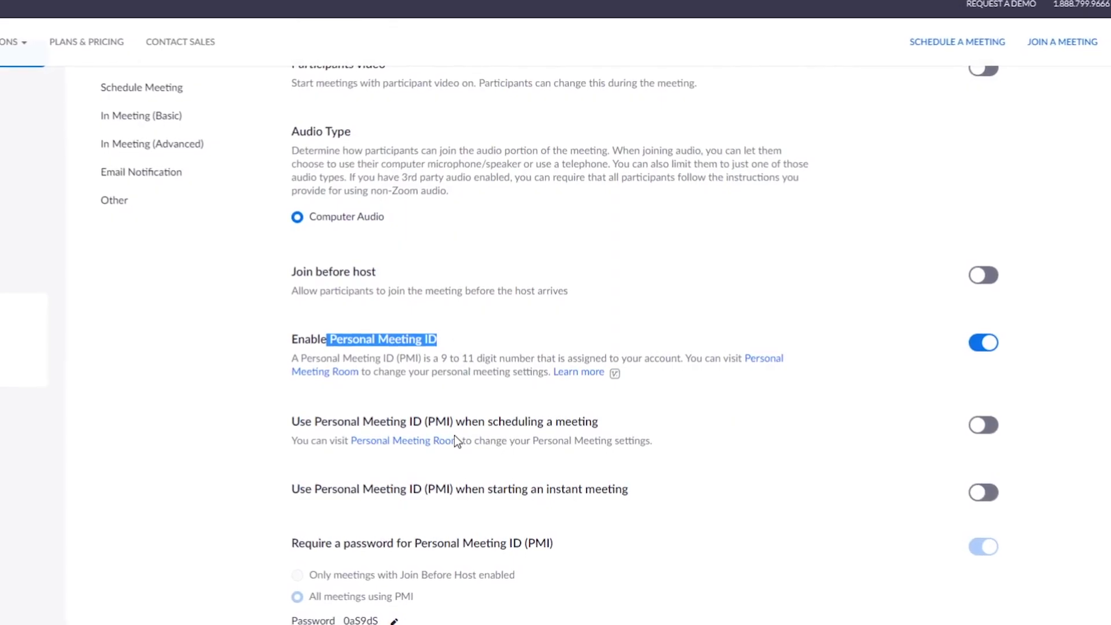
pyautogui.moveTo(455, 425); pyautogui.dragTo(618, 426)
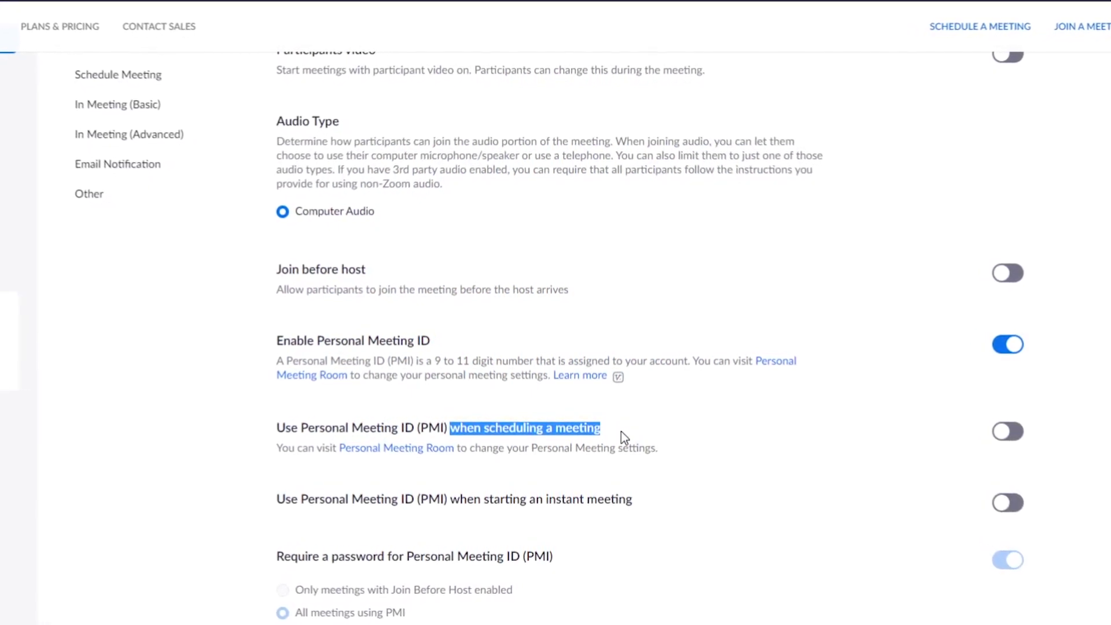
pyautogui.click(594, 433)
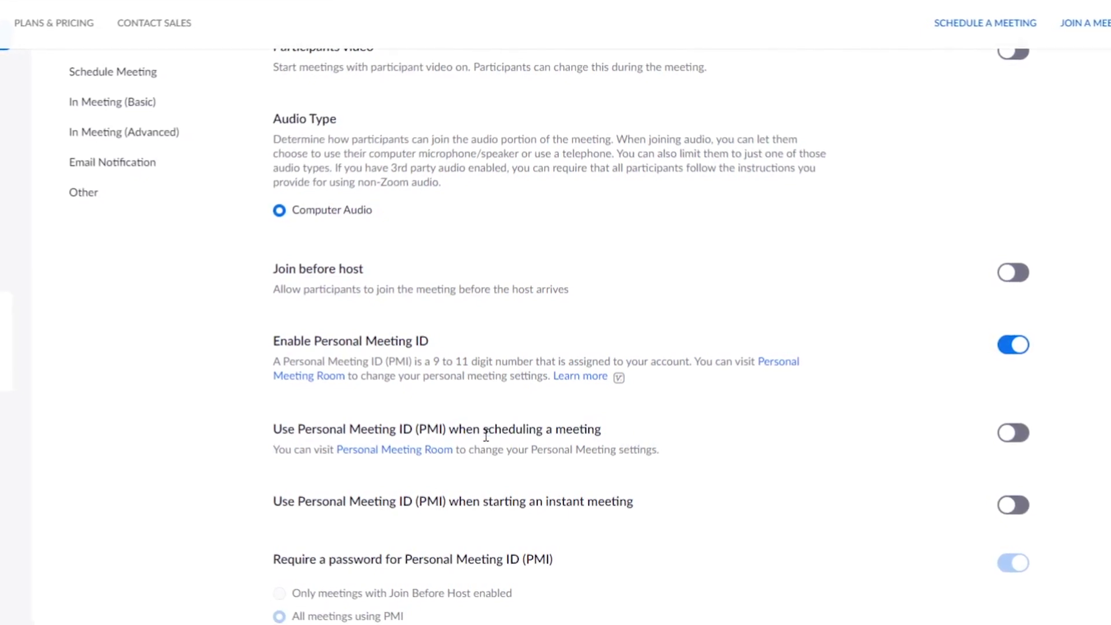
pyautogui.moveTo(277, 431); pyautogui.dragTo(560, 430)
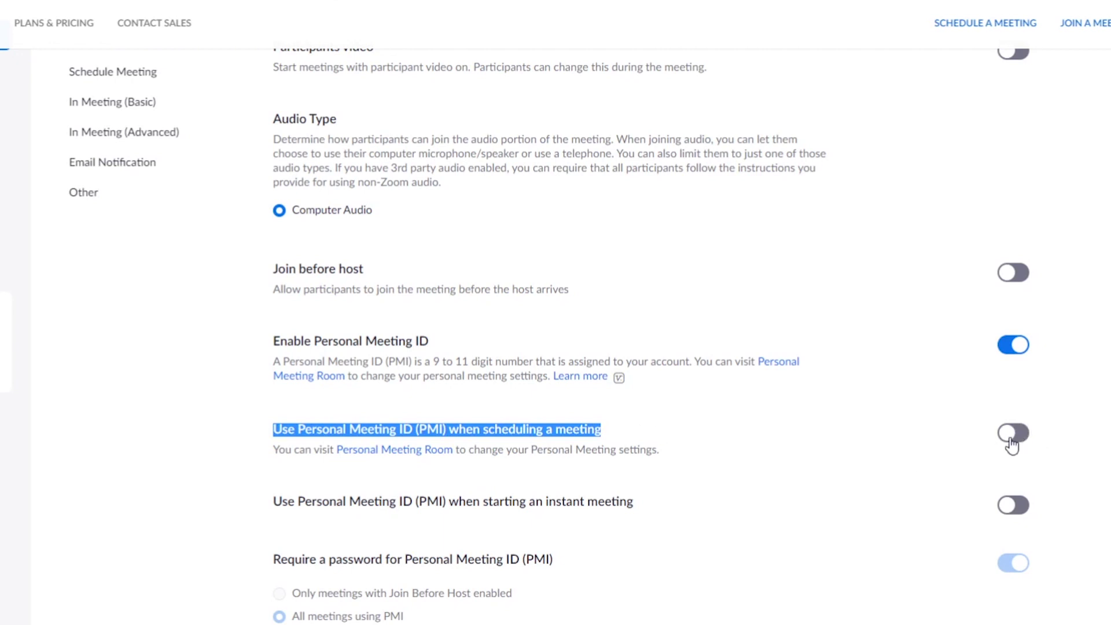
pyautogui.scroll(-2, 891, 463)
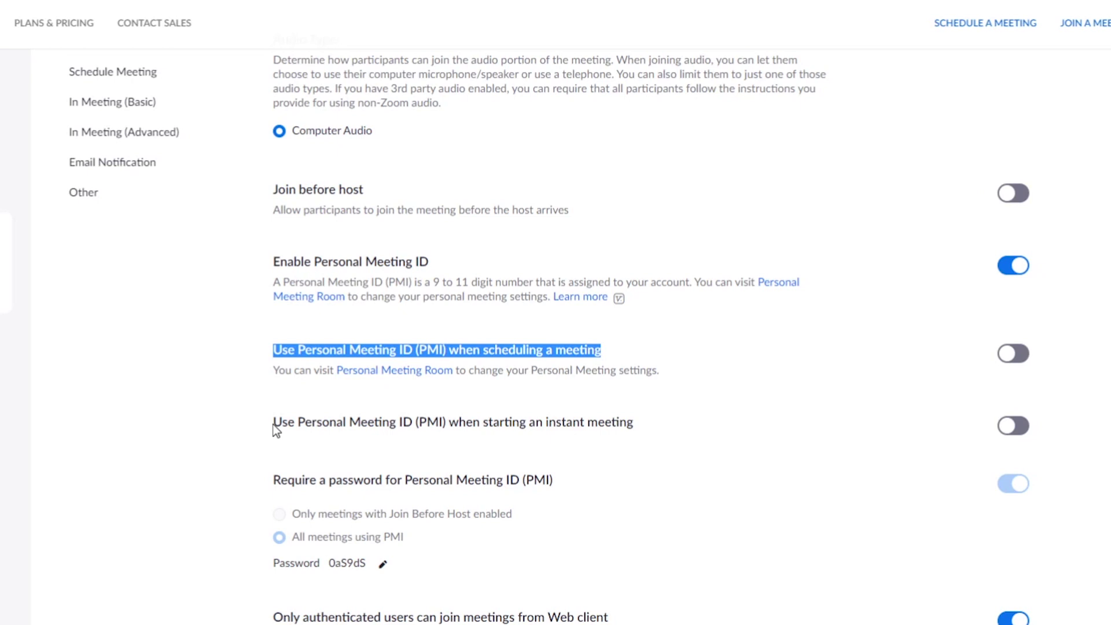
# Examine the authenticated-users requirement for the web client and the password requirement for scheduling new meetings
pyautogui.scroll(-3, 276, 431)
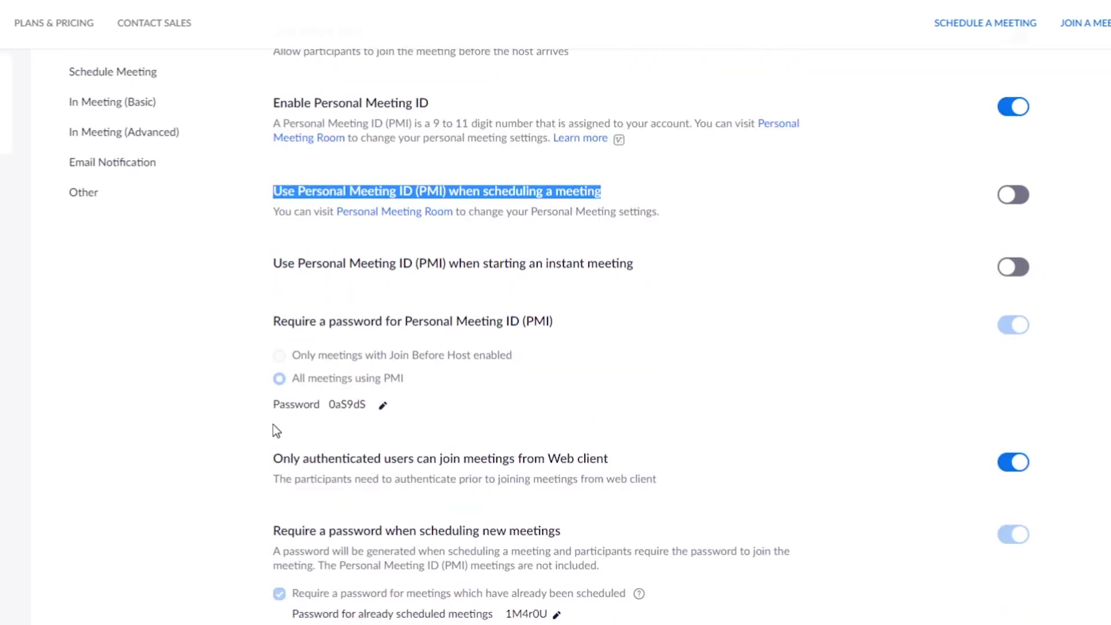
pyautogui.scroll(-2, 271, 328)
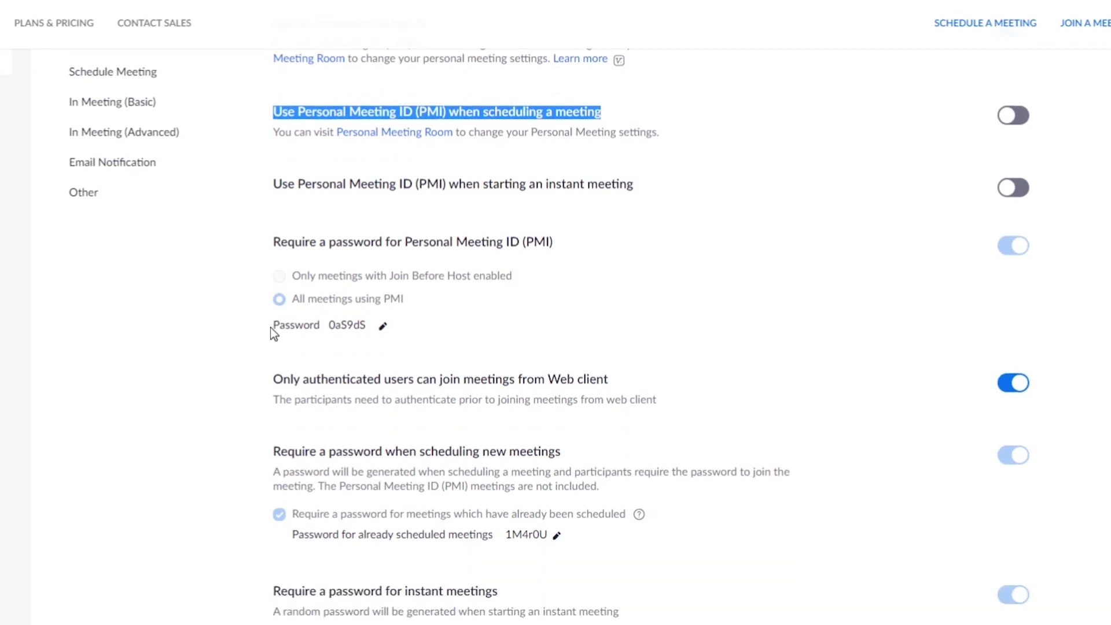
pyautogui.scroll(-2, 270, 328)
pyautogui.moveTo(274, 300); pyautogui.dragTo(635, 317)
pyautogui.moveTo(635, 317); pyautogui.dragTo(640, 297)
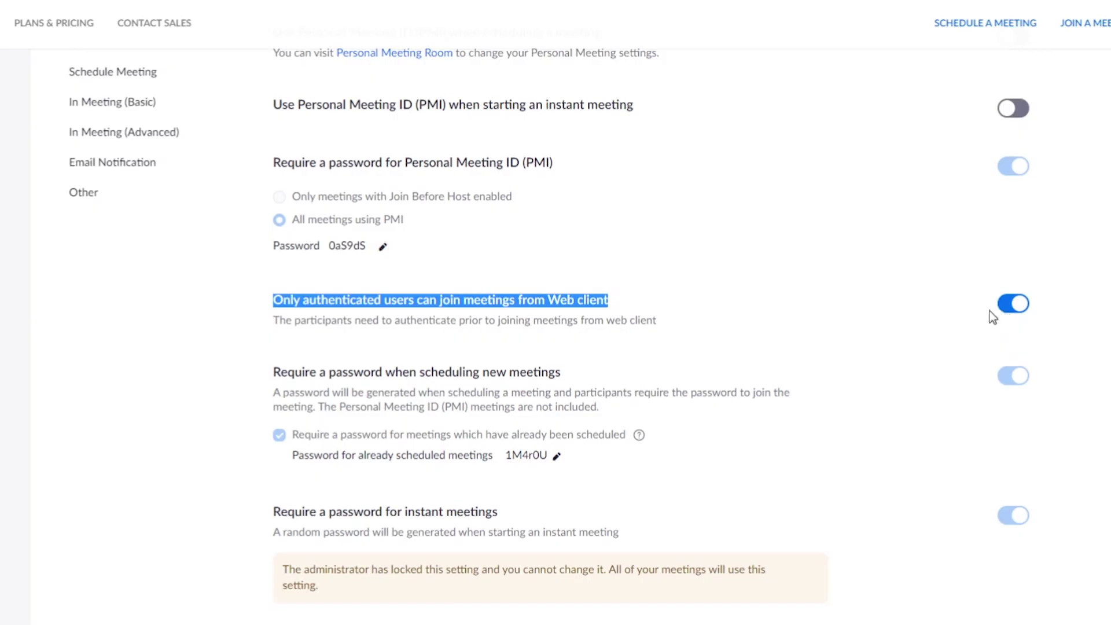
pyautogui.click(611, 321)
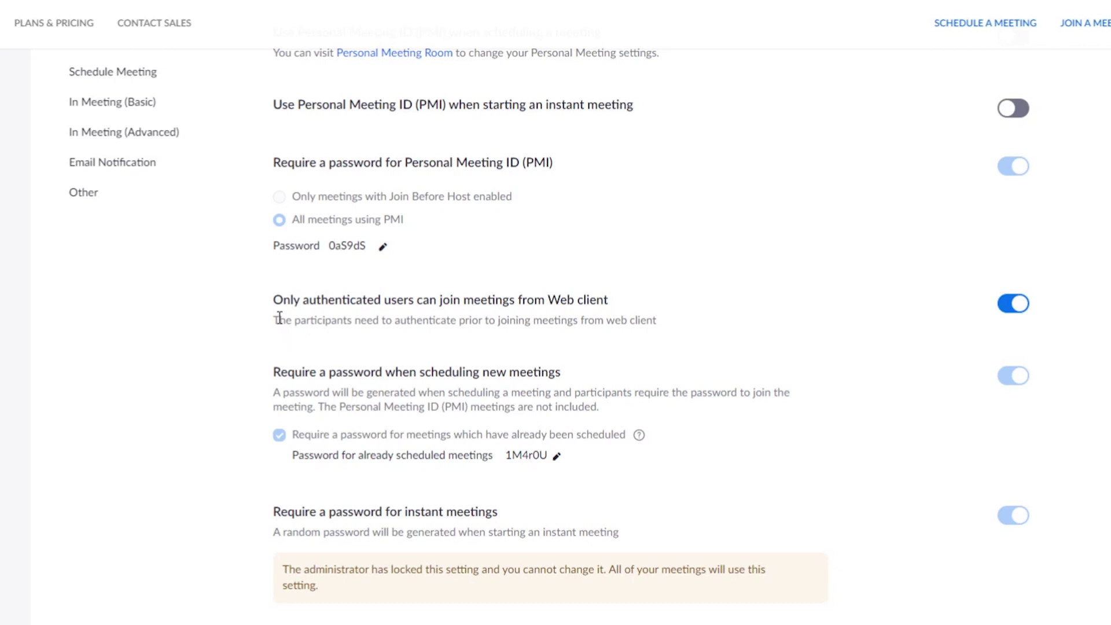
pyautogui.scroll(-1, 235, 456)
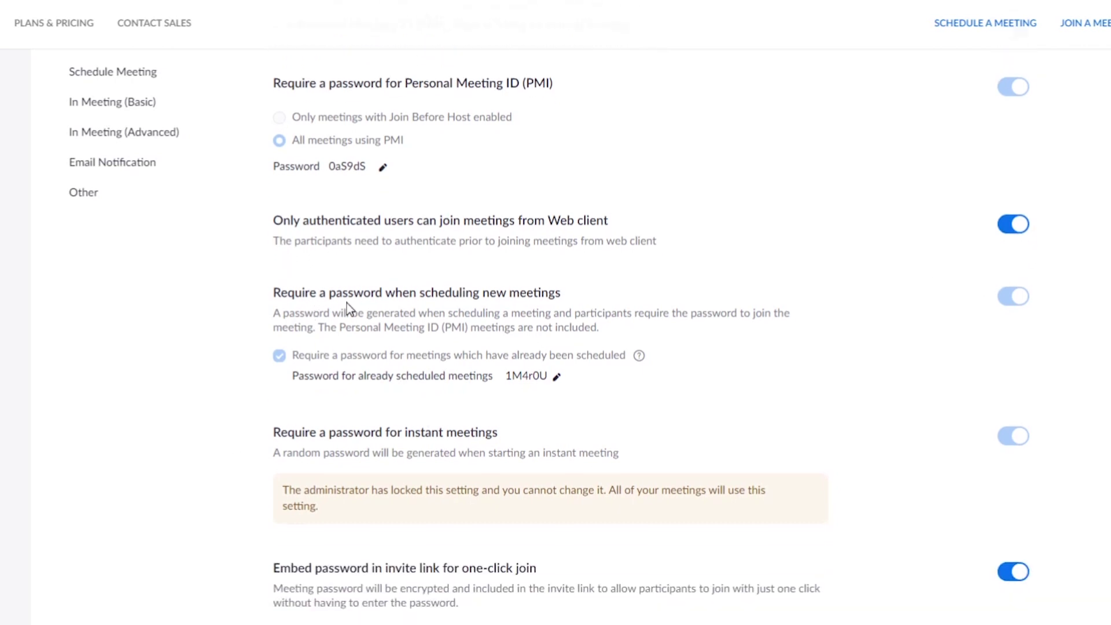
pyautogui.moveTo(337, 294); pyautogui.dragTo(577, 302)
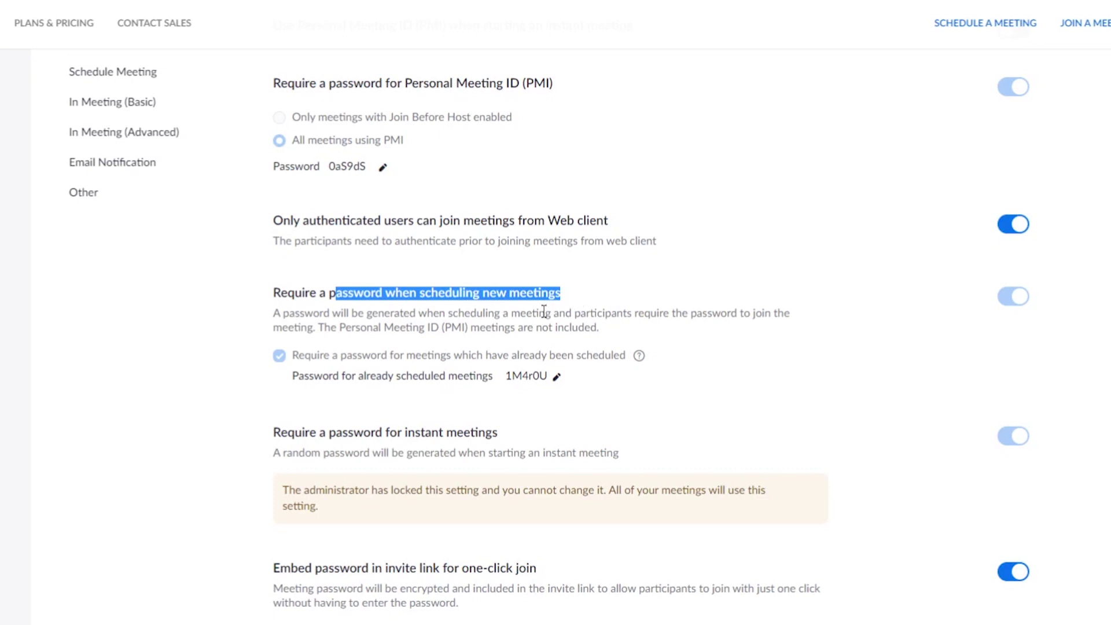
pyautogui.click(556, 379)
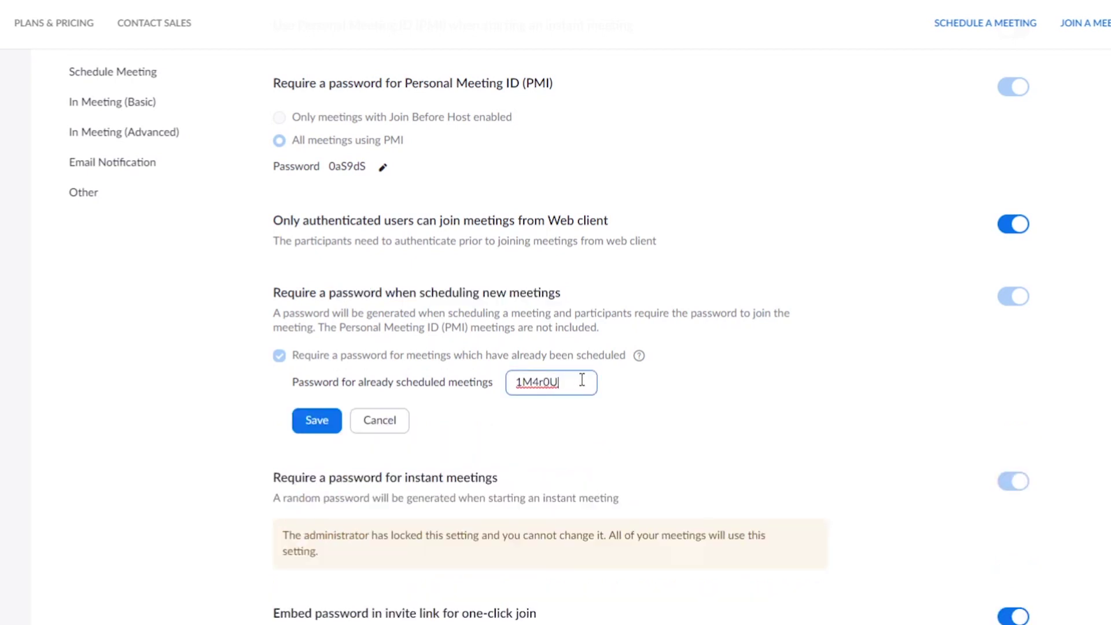
pyautogui.moveTo(560, 384); pyautogui.dragTo(500, 393)
pyautogui.click(382, 431)
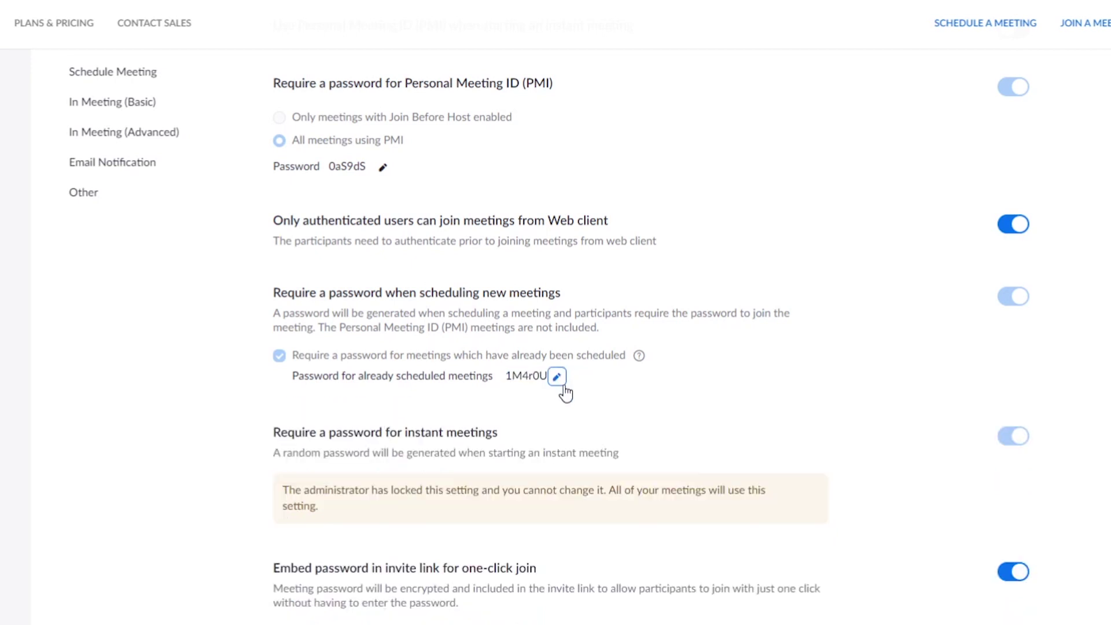
# Examine the password requirements for instant meetings and for participants joining by phone
pyautogui.moveTo(273, 453); pyautogui.dragTo(520, 433)
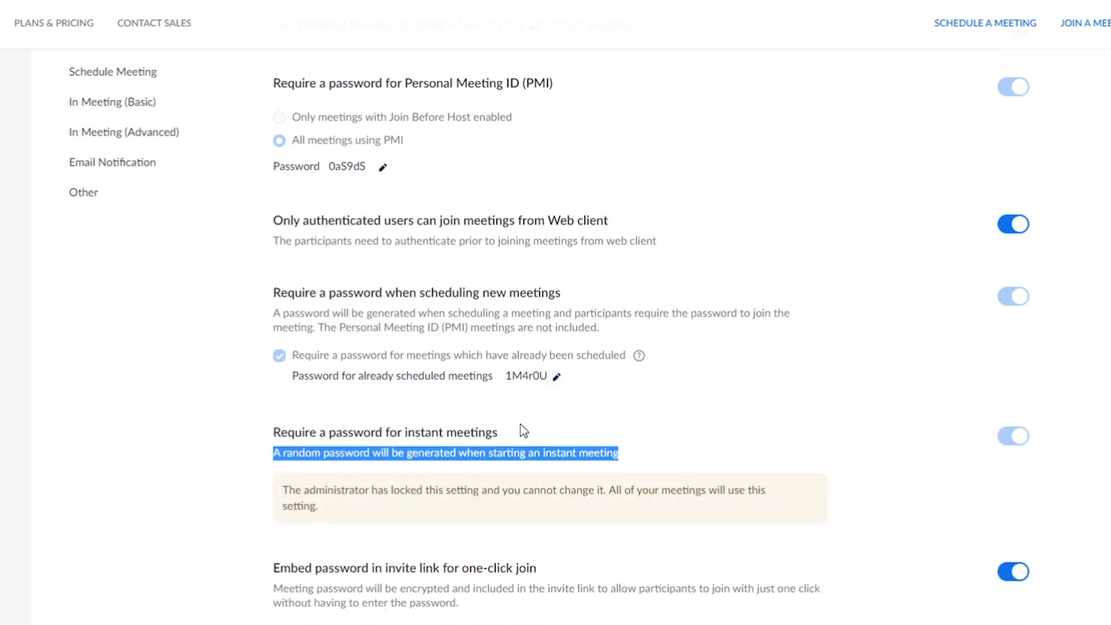
pyautogui.click(480, 431)
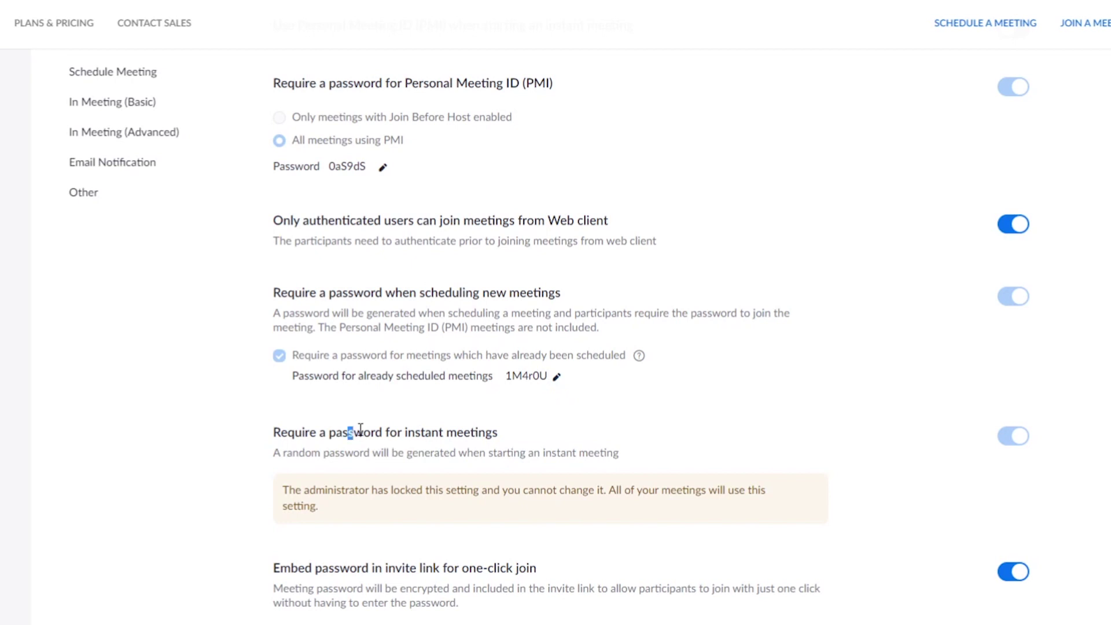
pyautogui.moveTo(348, 432); pyautogui.dragTo(497, 429)
pyautogui.scroll(-7, 515, 436)
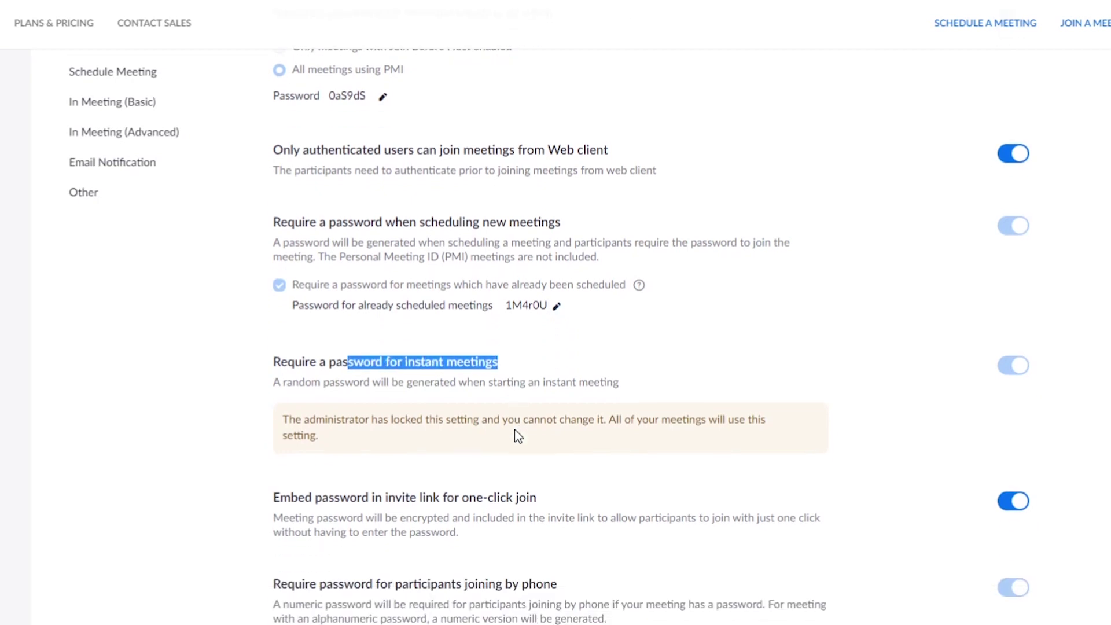
pyautogui.scroll(-1, 267, 285)
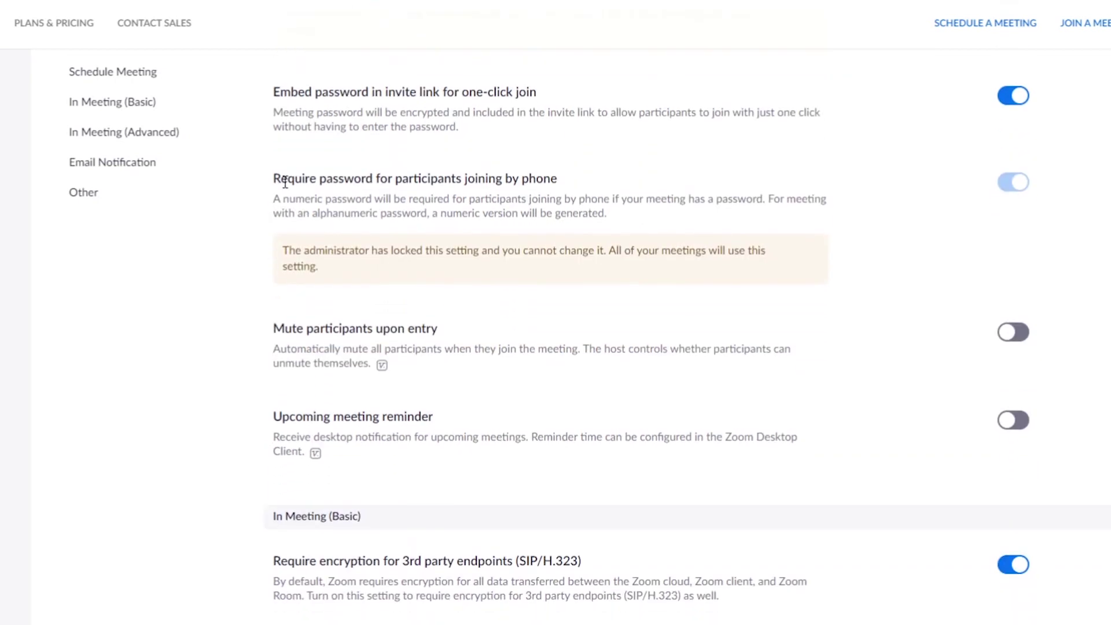
pyautogui.moveTo(278, 179); pyautogui.dragTo(616, 166)
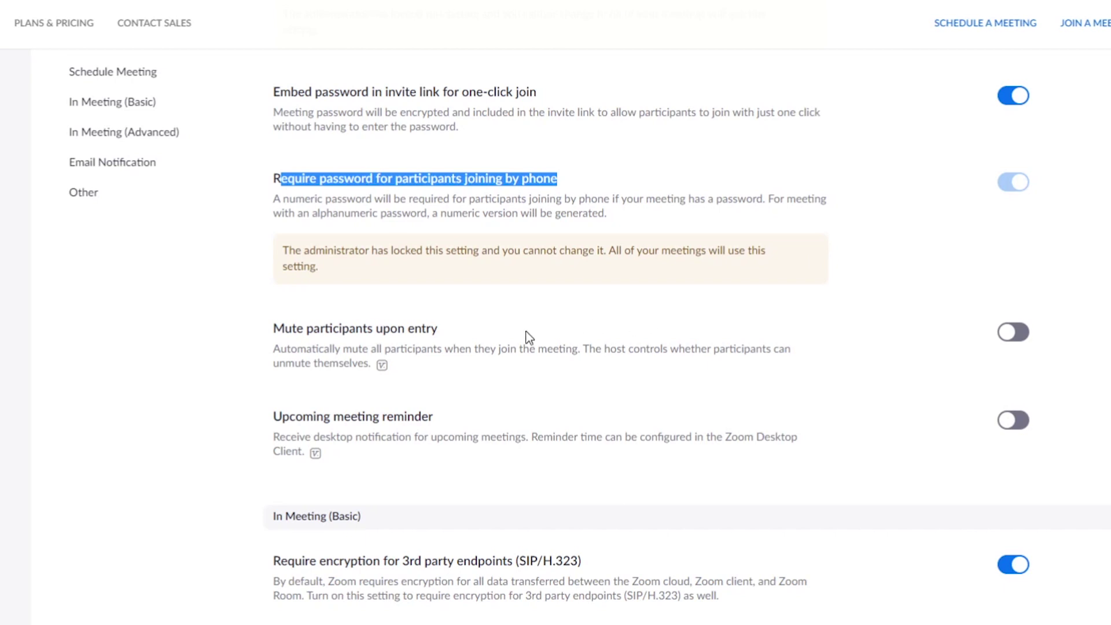
# Turn off Private chat in the In Meeting (Basic) settings so participants cannot send 1:1 messages to each other
pyautogui.scroll(-6, 492, 347)
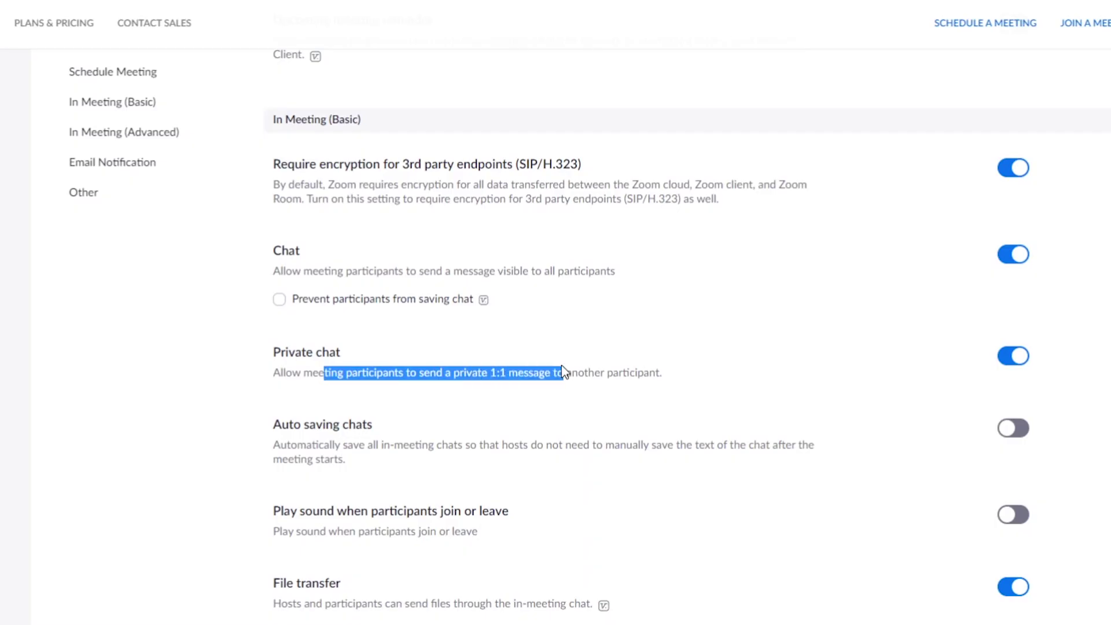
pyautogui.click(1005, 355)
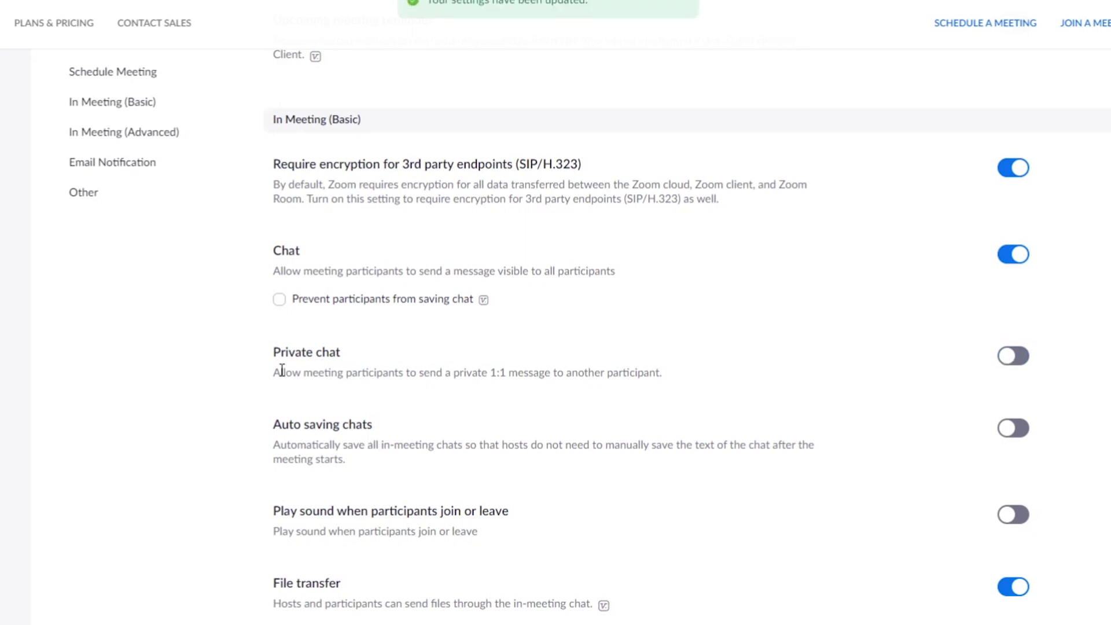
pyautogui.moveTo(280, 372); pyautogui.dragTo(660, 385)
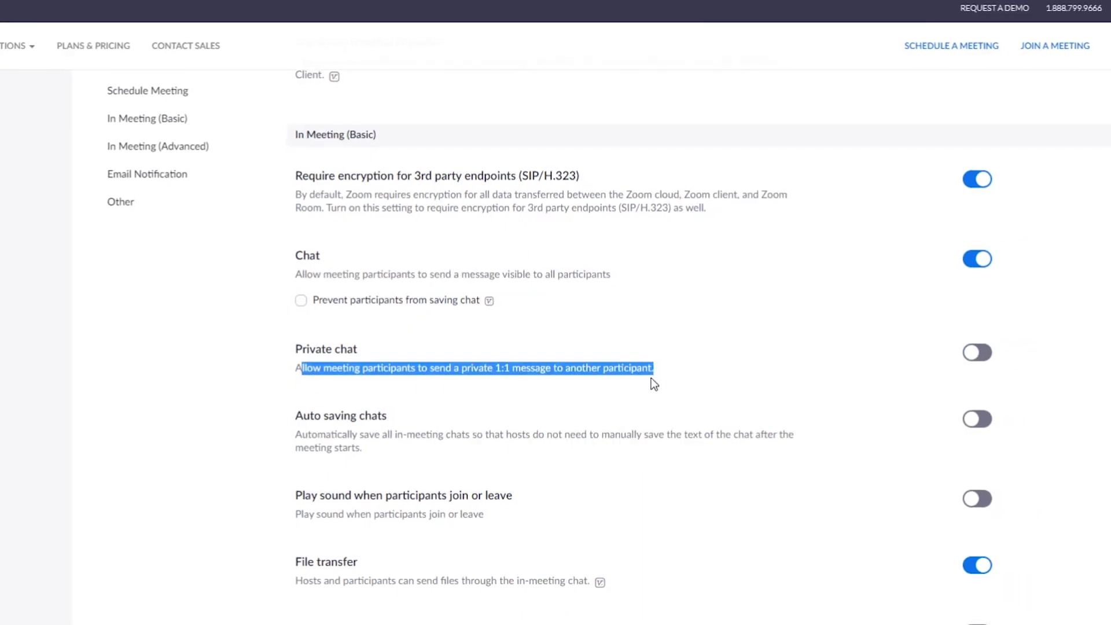
pyautogui.click(630, 369)
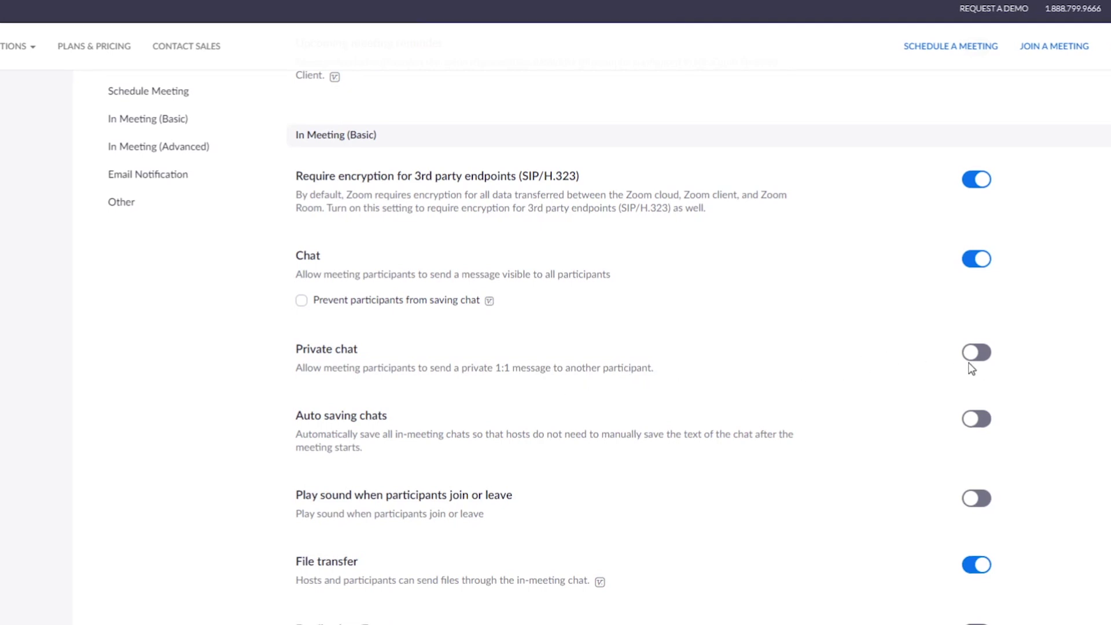
# Turn off File transfer so hosts and participants cannot send files through the in-meeting chat
pyautogui.moveTo(439, 370); pyautogui.dragTo(676, 381)
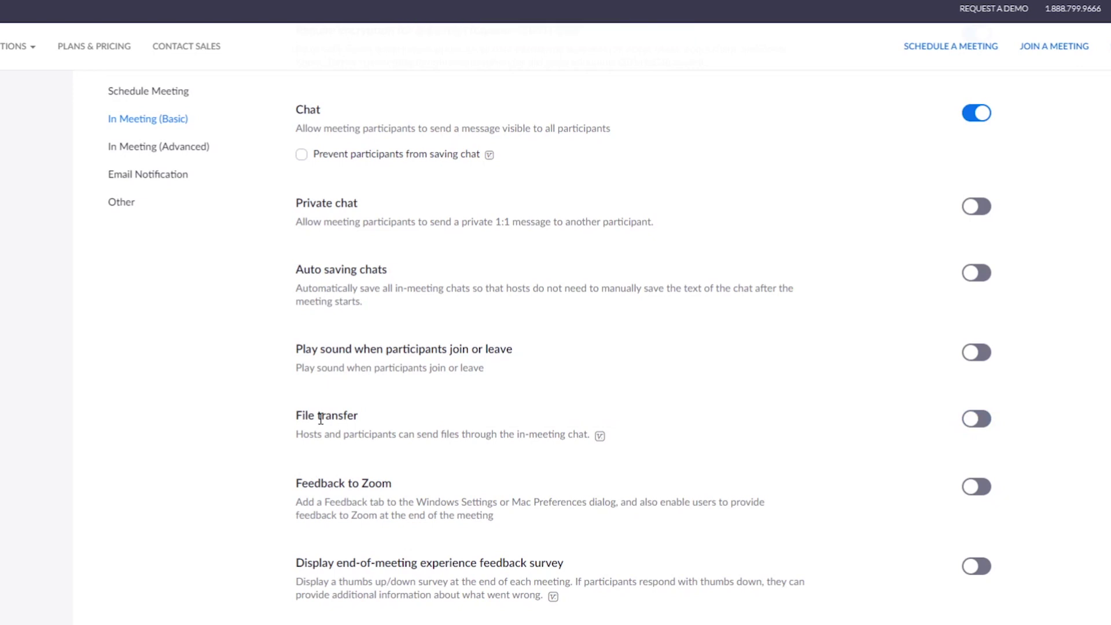
pyautogui.moveTo(294, 419); pyautogui.dragTo(365, 421)
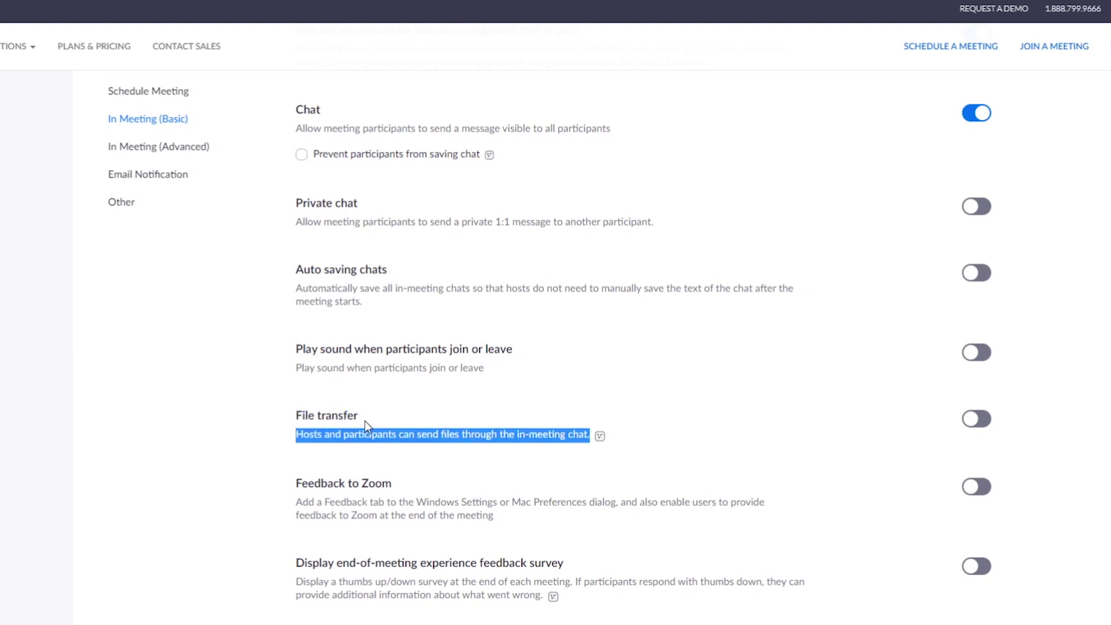
pyautogui.click(363, 419)
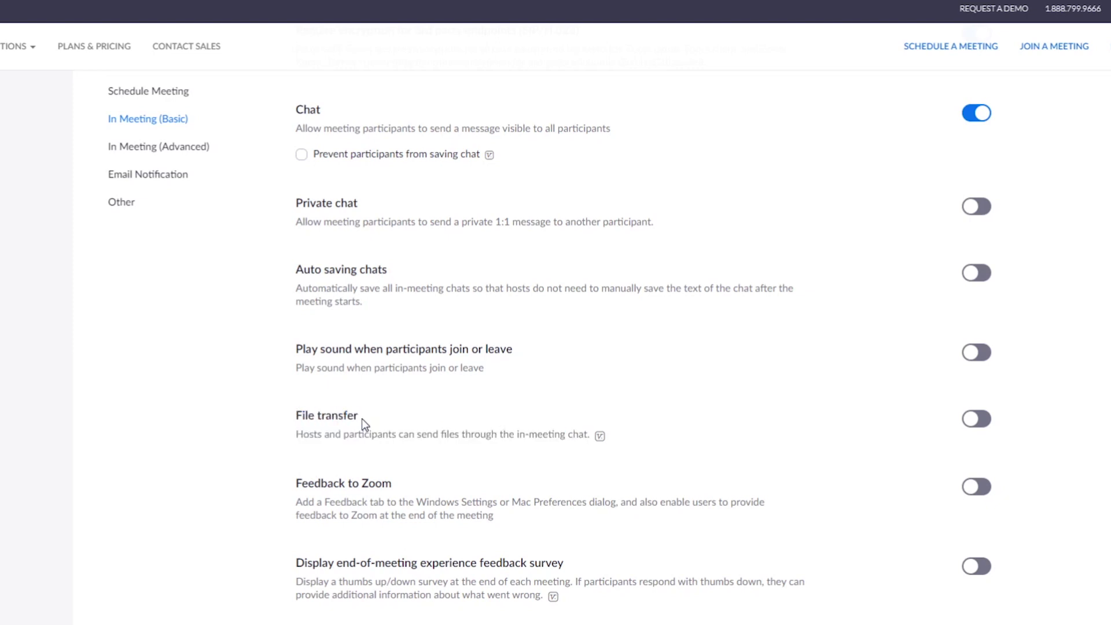
pyautogui.tripleClick(359, 420)
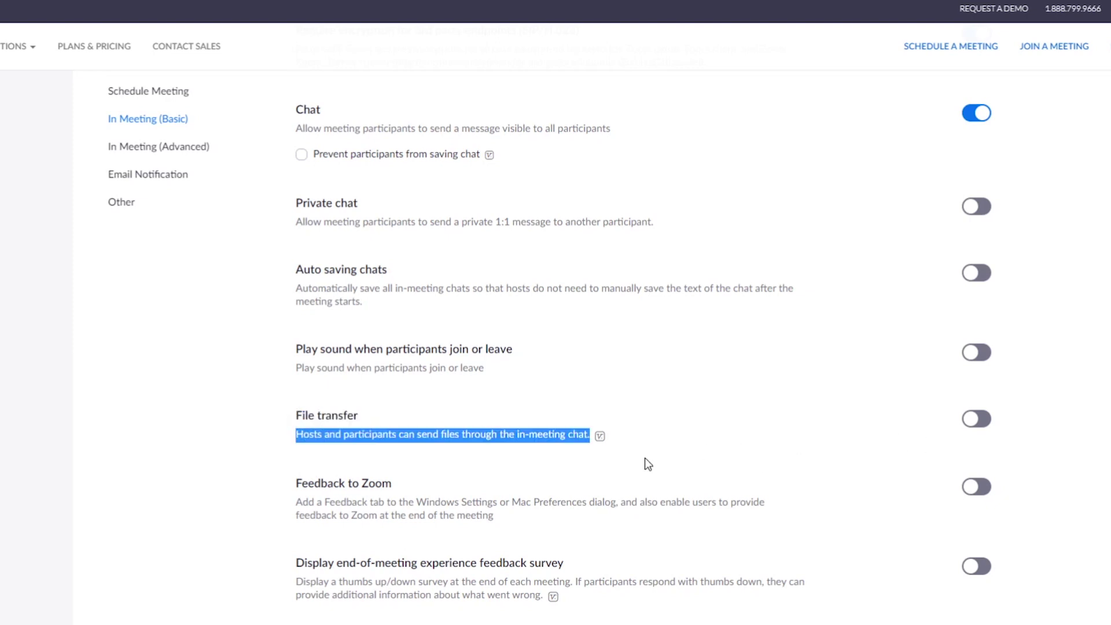
# Examine the Screen sharing setting, including who is allowed to share during meetings
pyautogui.scroll(-7, 354, 427)
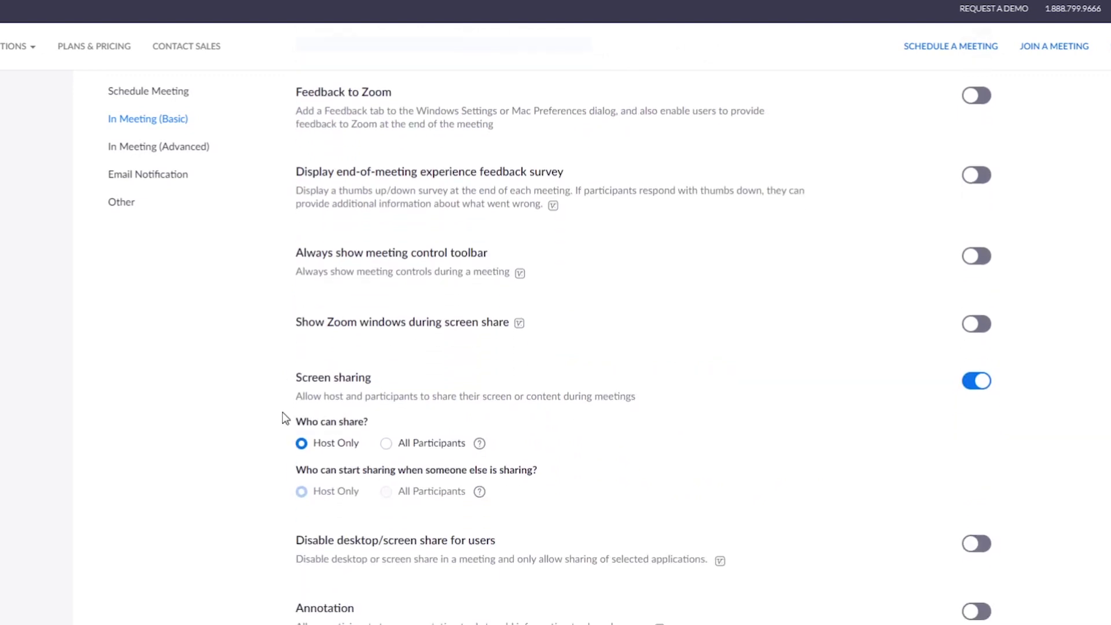
pyautogui.moveTo(296, 330); pyautogui.dragTo(378, 336)
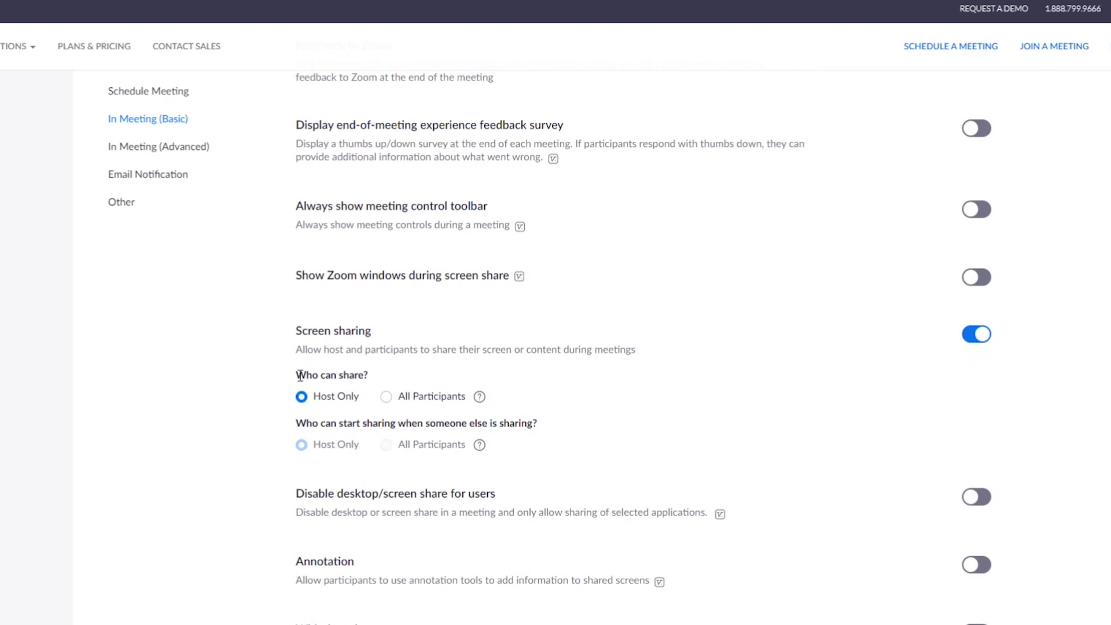
pyautogui.moveTo(298, 375); pyautogui.dragTo(371, 376)
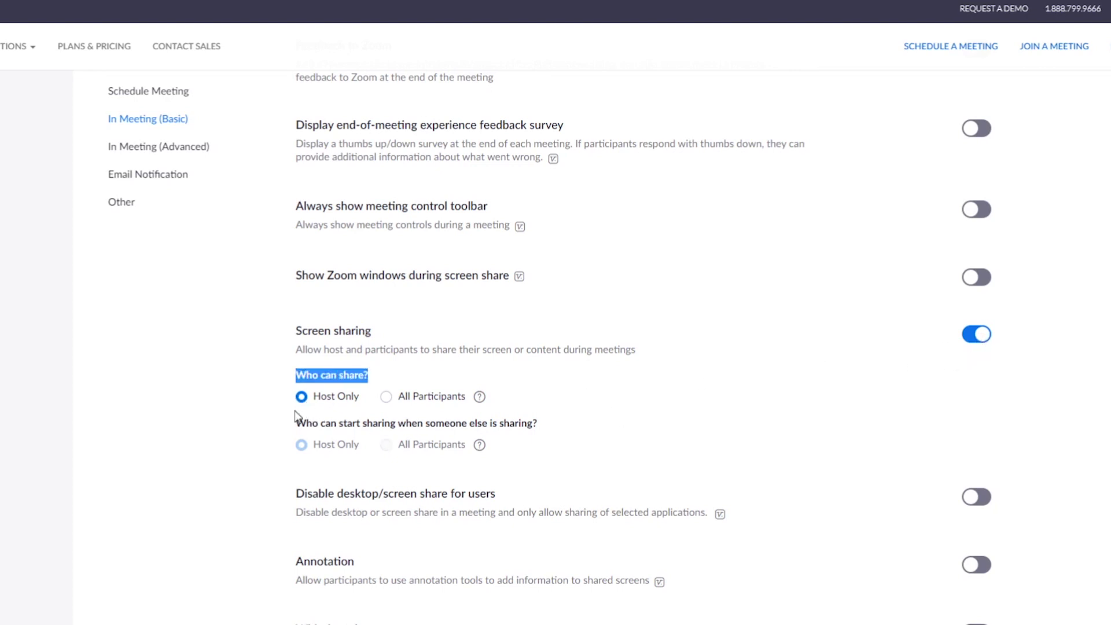
pyautogui.click(365, 401)
# Examine the Annotation and Whiteboard settings that control whether participants can add to or share content
pyautogui.scroll(-4, 300, 360)
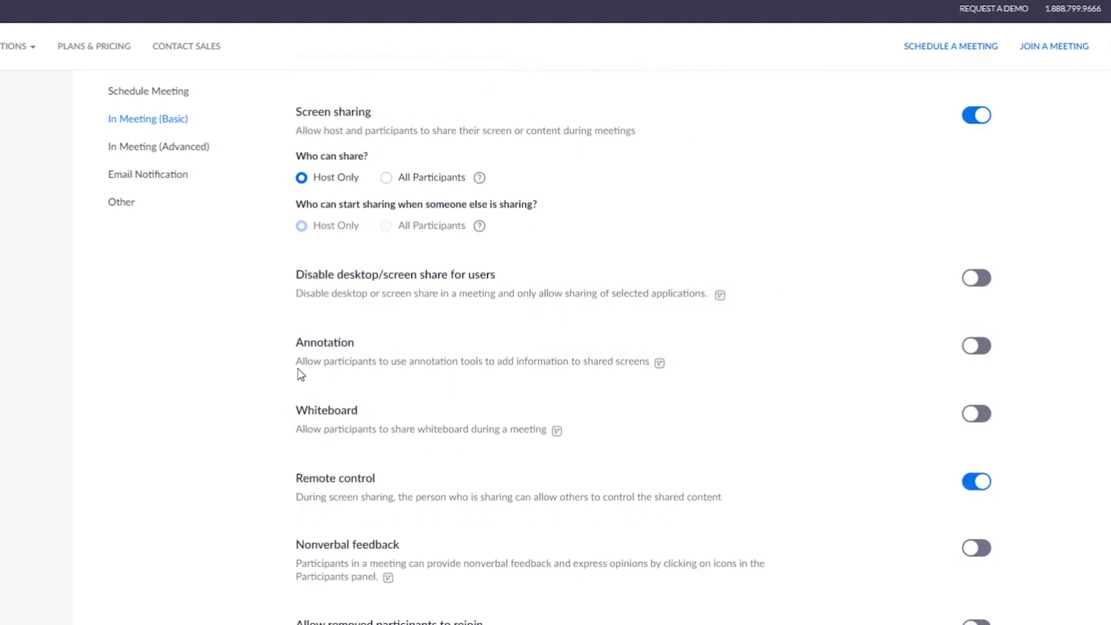
pyautogui.moveTo(297, 341); pyautogui.dragTo(372, 416)
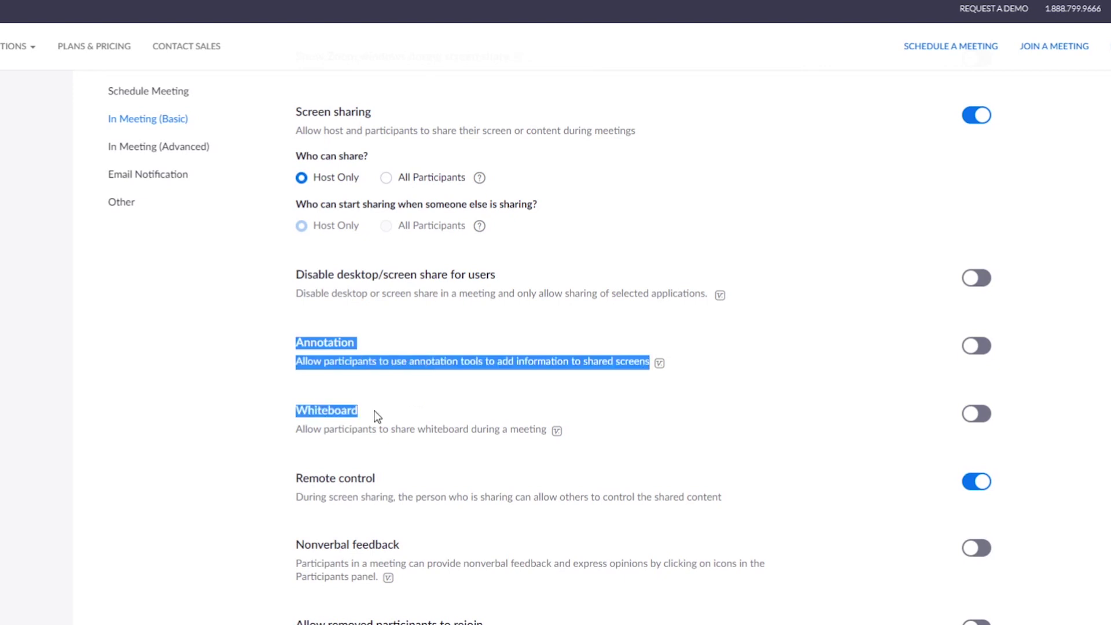
pyautogui.click(353, 402)
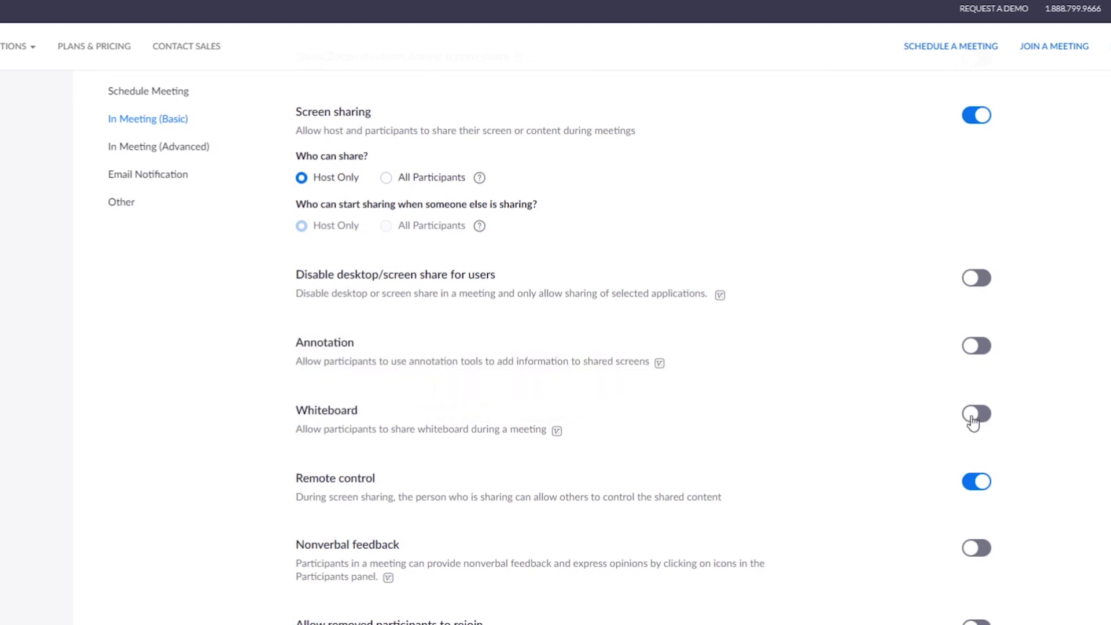
pyautogui.scroll(-1, 617, 424)
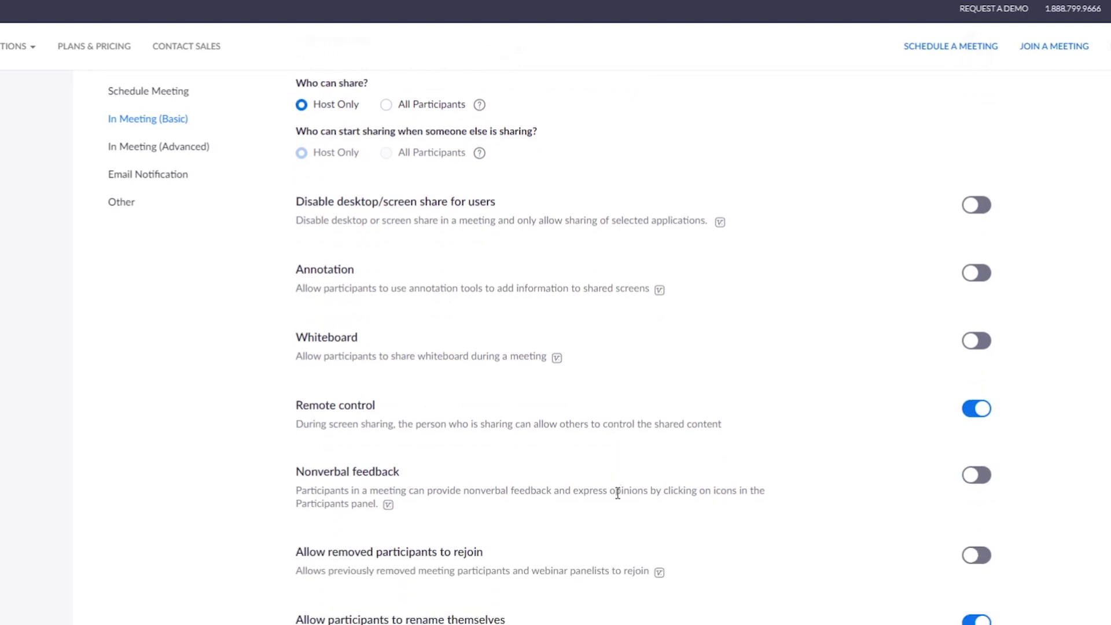
# Examine the setting that allows removed participants to rejoin the meeting
pyautogui.scroll(-2, 310, 441)
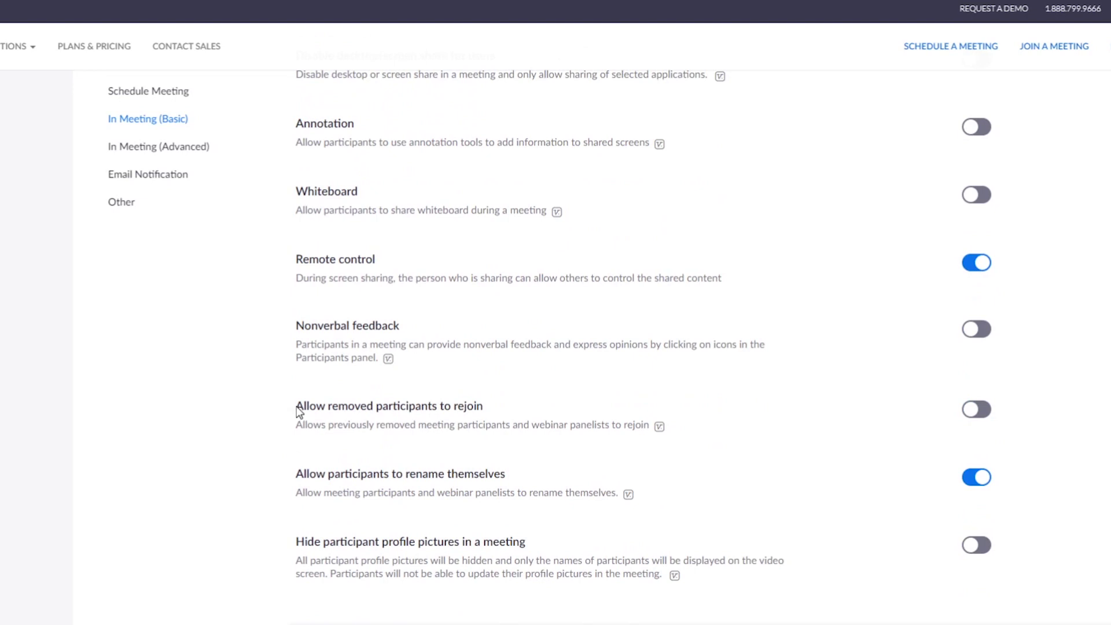
pyautogui.tripleClick(296, 417)
pyautogui.moveTo(492, 407)
pyautogui.mouseDown()
pyautogui.moveTo(297, 407)
pyautogui.moveTo(504, 407)
pyautogui.mouseUp()
pyautogui.click(298, 409)
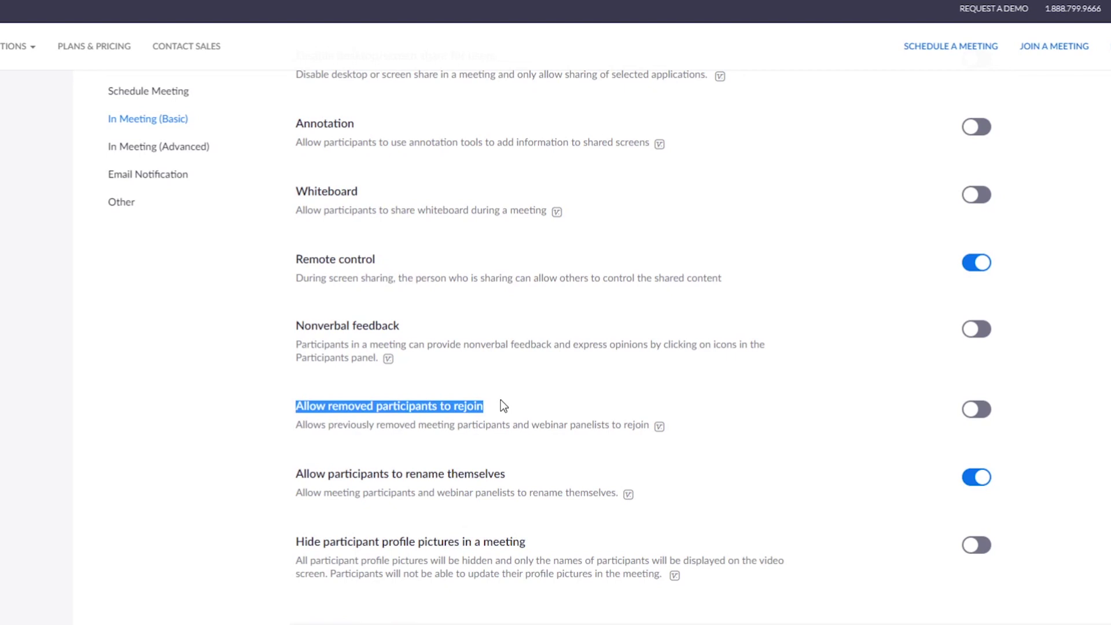
pyautogui.click(504, 406)
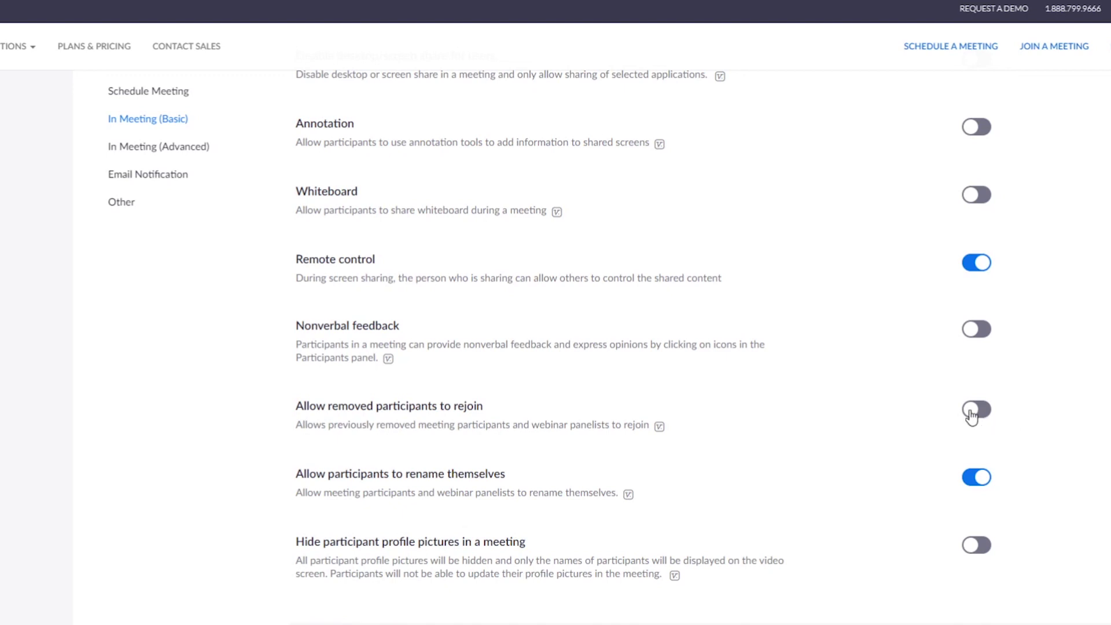
# Examine the Virtual background setting in the In Meeting (Advanced) section
pyautogui.scroll(-1, 429, 419)
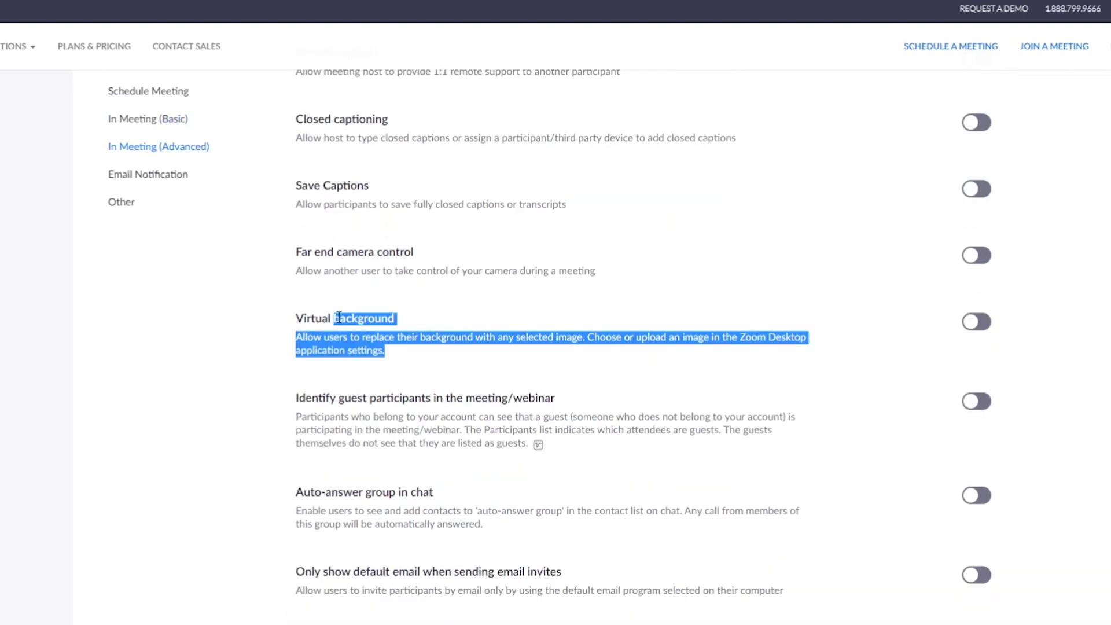
pyautogui.moveTo(345, 319); pyautogui.dragTo(294, 318)
pyautogui.click(427, 354)
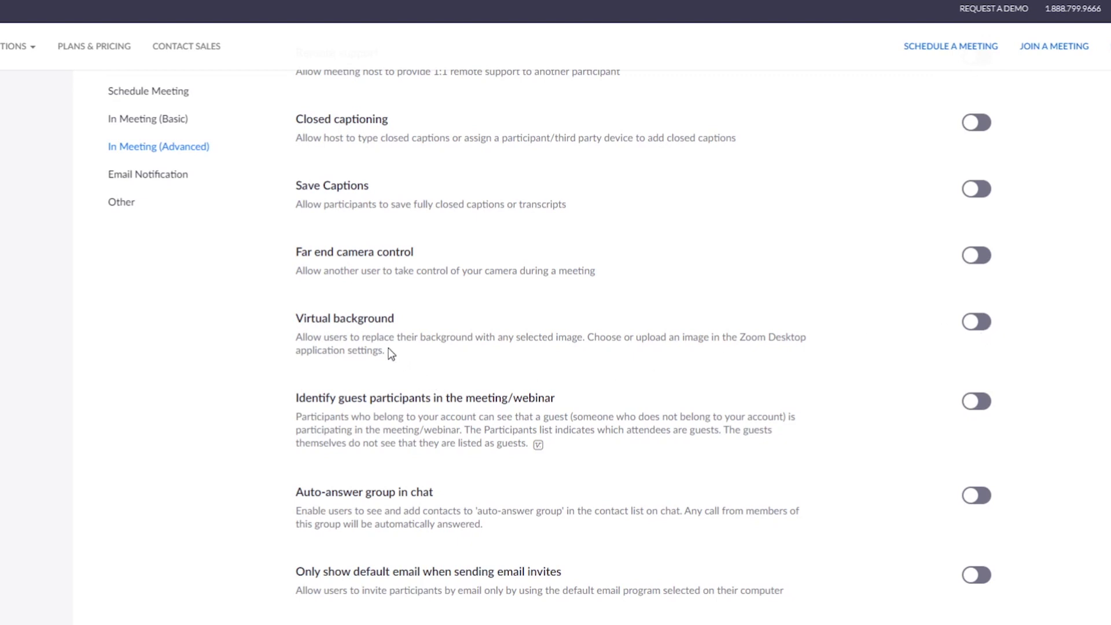
pyautogui.moveTo(387, 355); pyautogui.dragTo(288, 311)
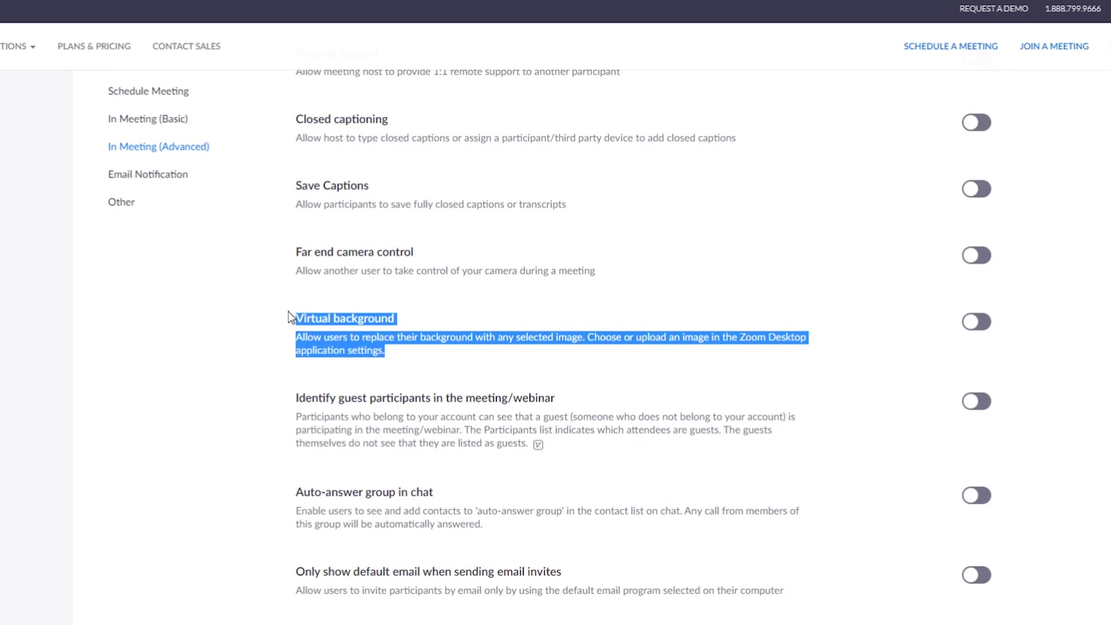
pyautogui.click(301, 337)
# Turn on Waiting room in the In Meeting (Advanced) settings
pyautogui.scroll(-9, 298, 325)
pyautogui.moveTo(295, 326); pyautogui.dragTo(366, 326)
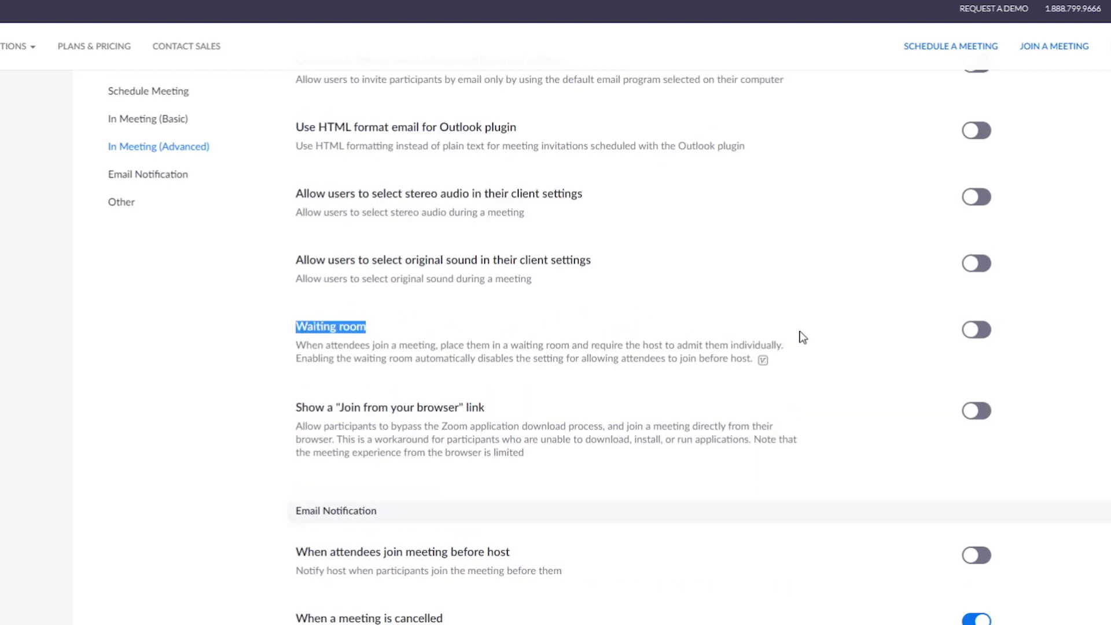
pyautogui.click(983, 331)
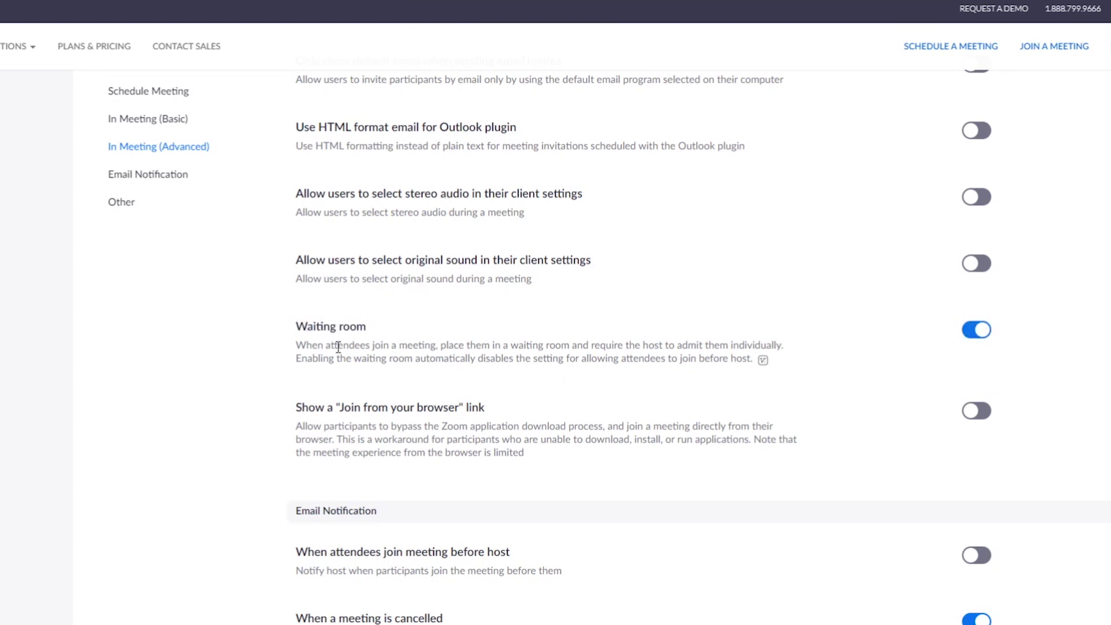
# Read the Waiting room description on admitting attendees individually, and look over the remaining settings to the end of the page
pyautogui.moveTo(337, 346); pyautogui.dragTo(584, 346)
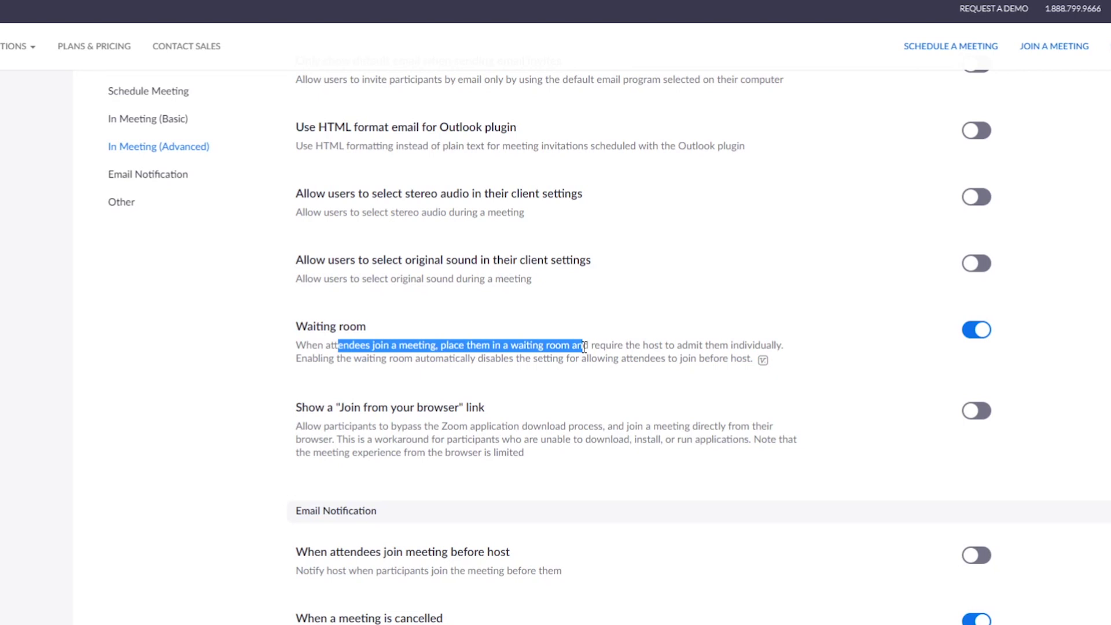
pyautogui.click(584, 347)
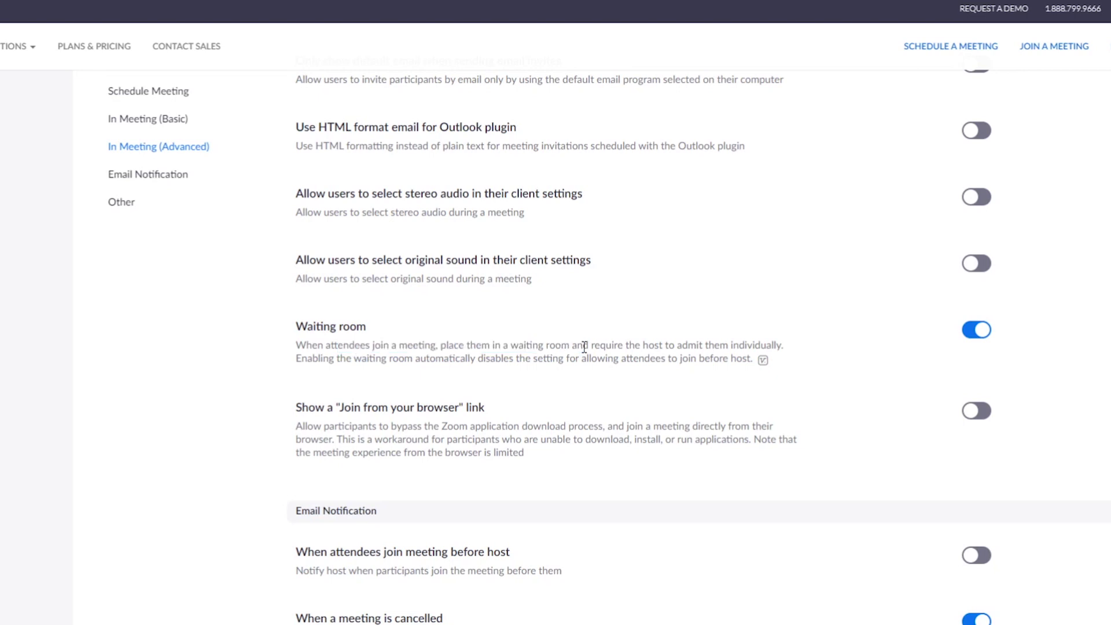
pyautogui.moveTo(584, 347); pyautogui.dragTo(305, 344)
pyautogui.click(300, 346)
pyautogui.moveTo(301, 346); pyautogui.dragTo(569, 346)
pyautogui.click(569, 346)
pyautogui.scroll(-15, 302, 348)
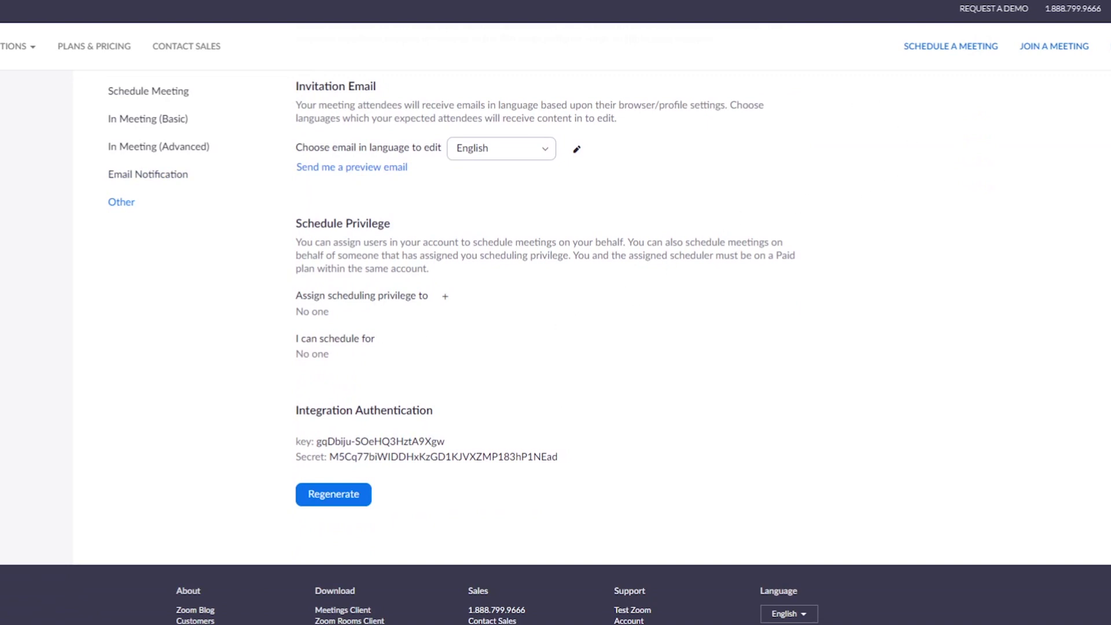
# Switch to the Zoom desktop client, open the meeting scheduling dialog, and examine its meeting ID and password options
pyautogui.hotkey('alt', 'Tab')
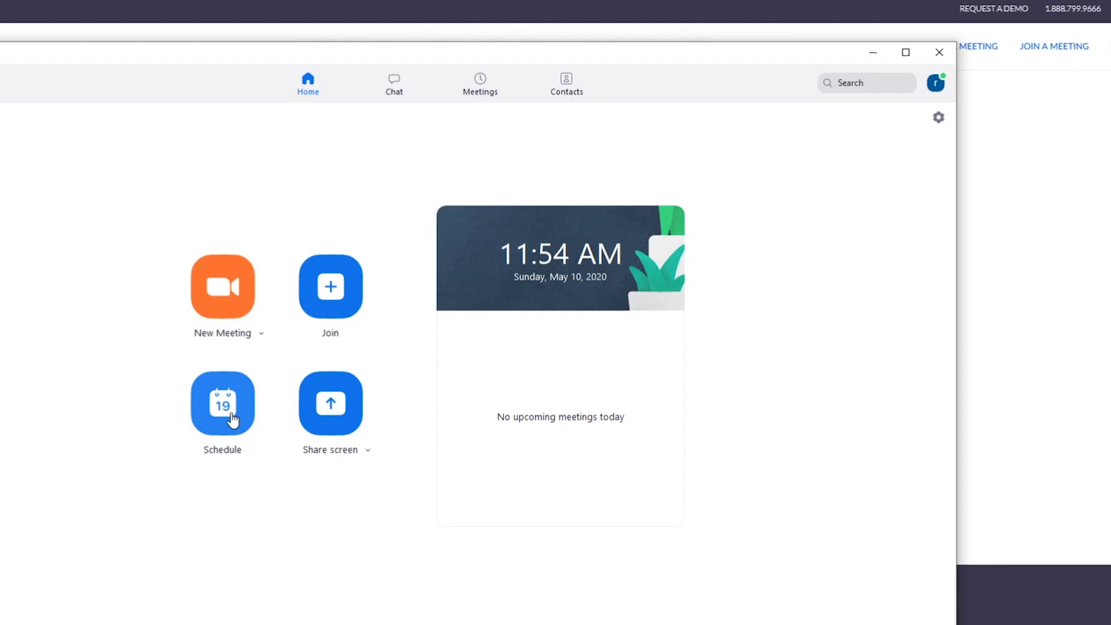
pyautogui.click(233, 419)
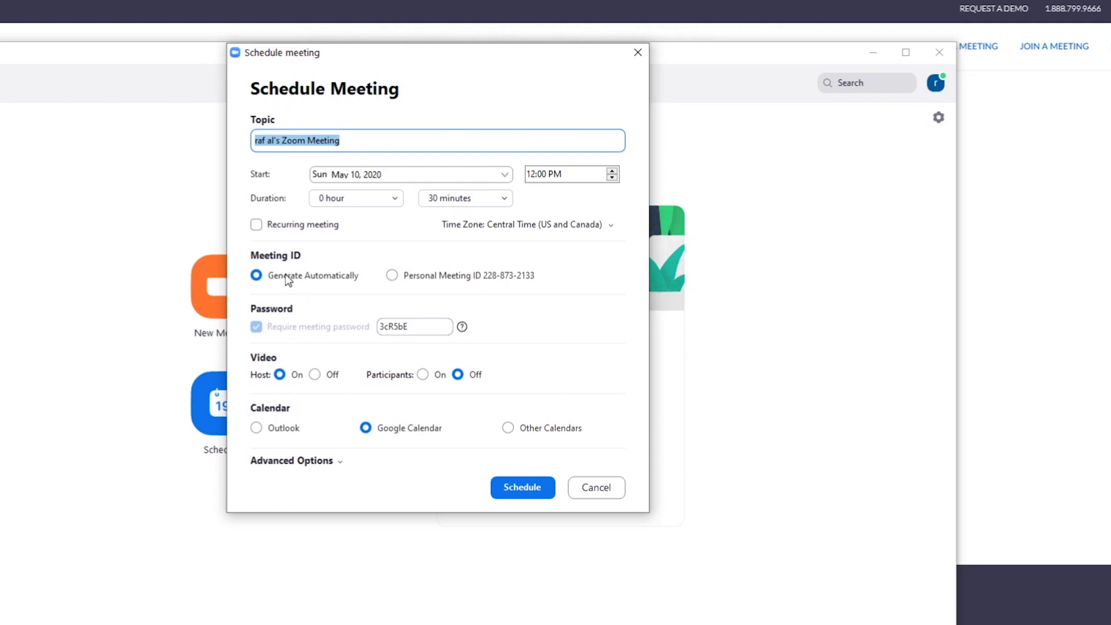
pyautogui.doubleClick(417, 328)
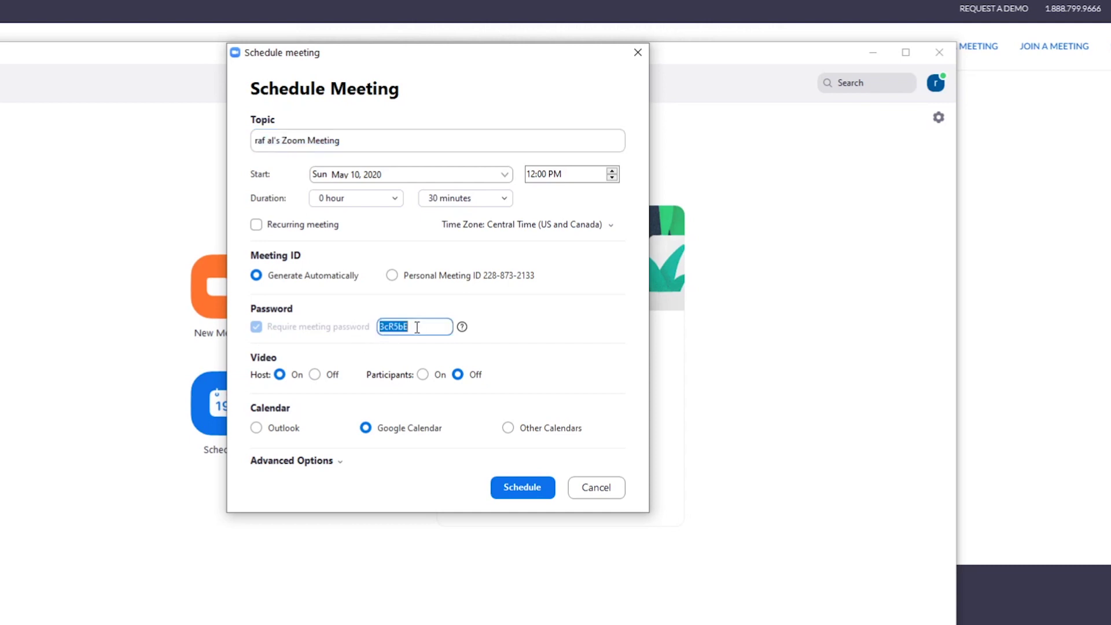
pyautogui.moveTo(417, 328); pyautogui.dragTo(361, 329)
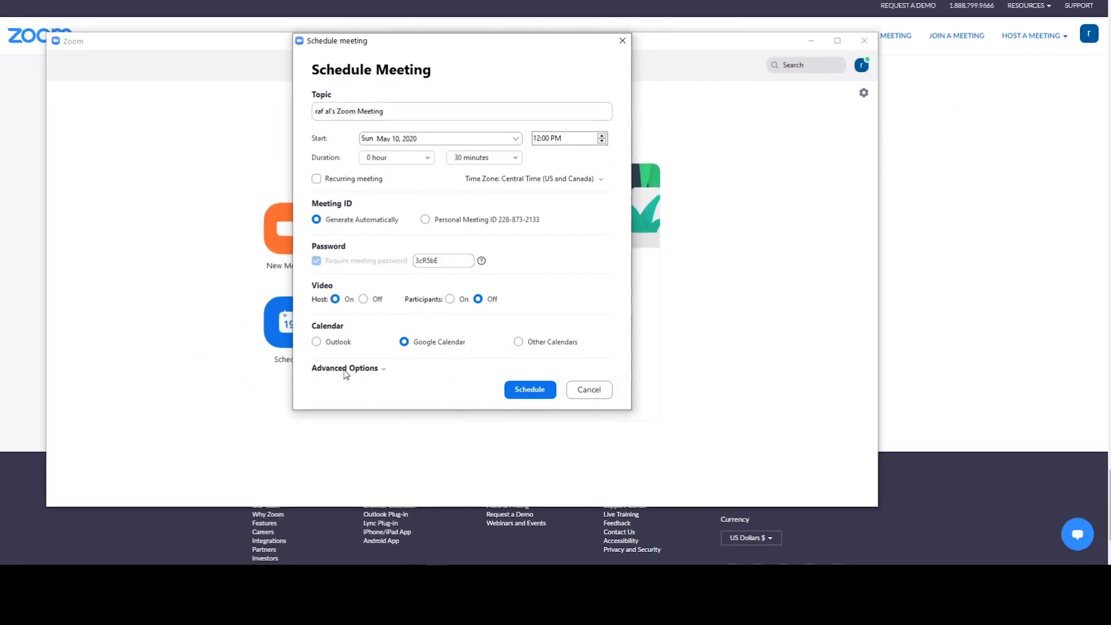
# Enable the Waiting Room in the advanced options of the new meeting, and cancel the scheduling
pyautogui.click(291, 461)
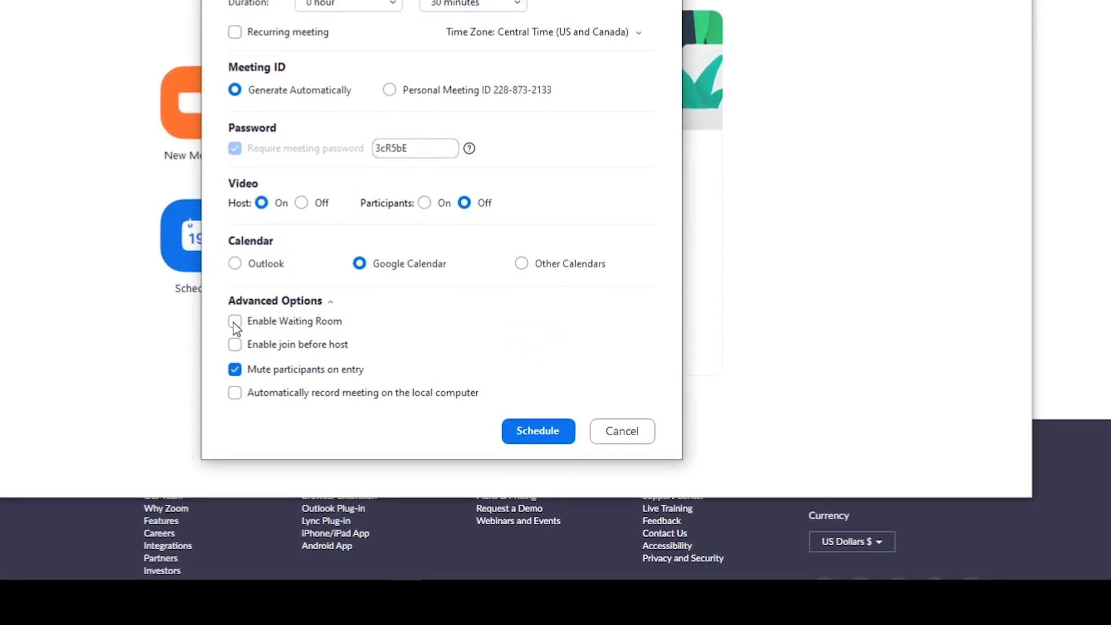
pyautogui.click(254, 335)
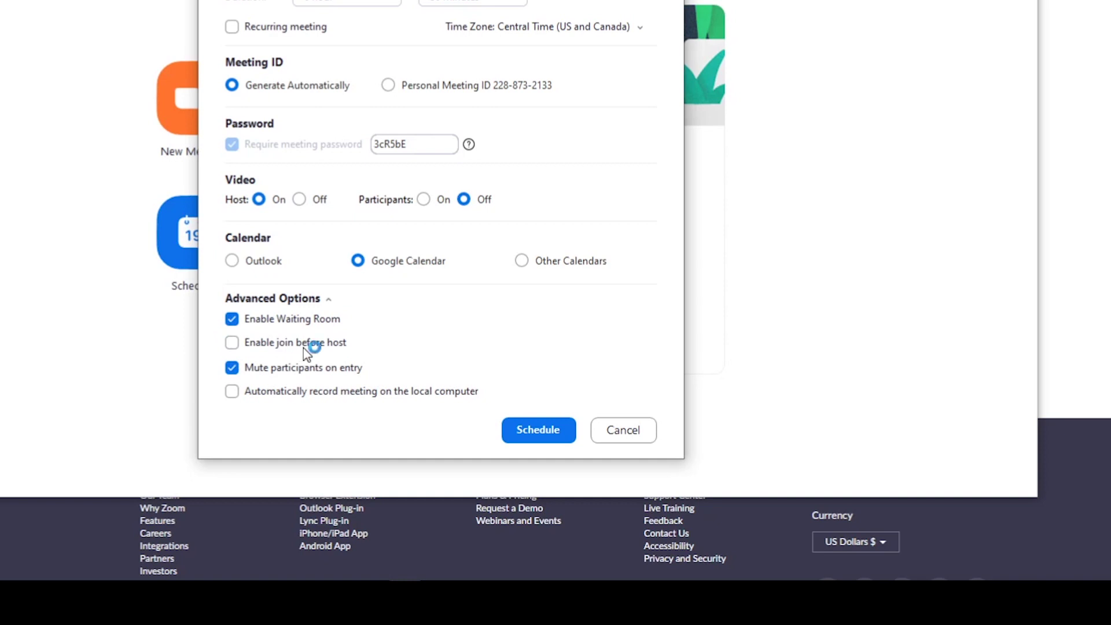
pyautogui.click(618, 431)
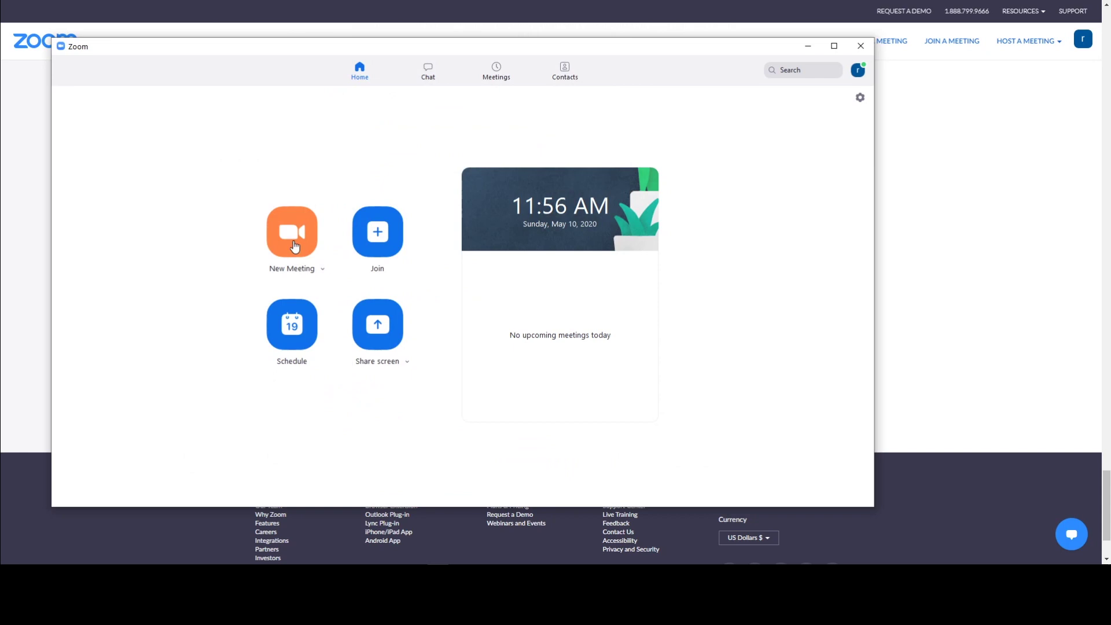
# Start a new meeting with the host's video stopped and microphone muted
pyautogui.click(294, 244)
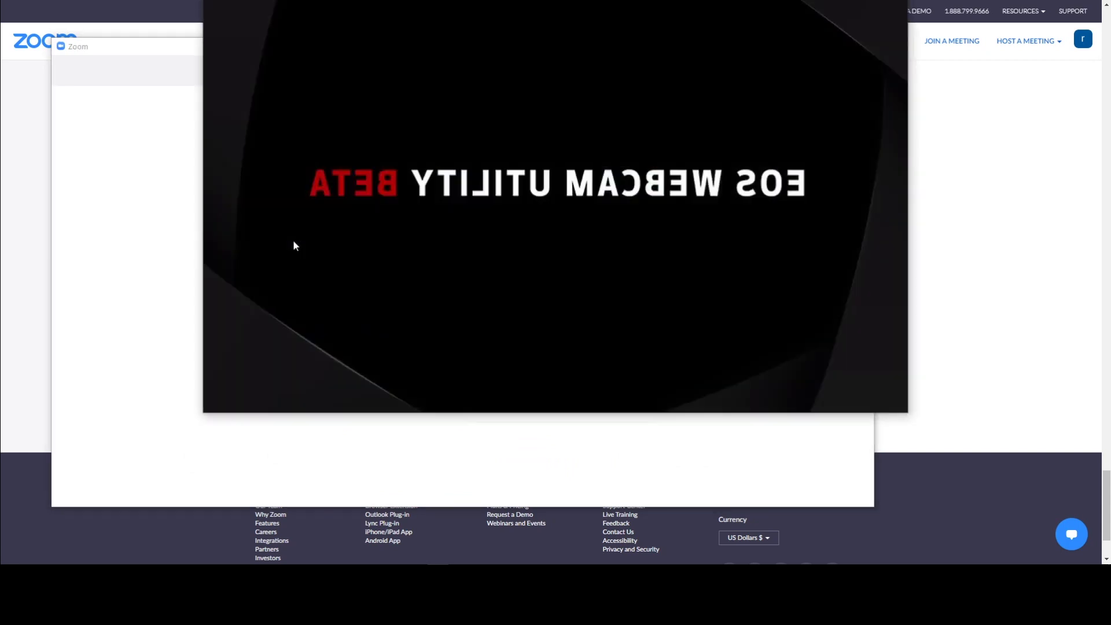
pyautogui.click(283, 397)
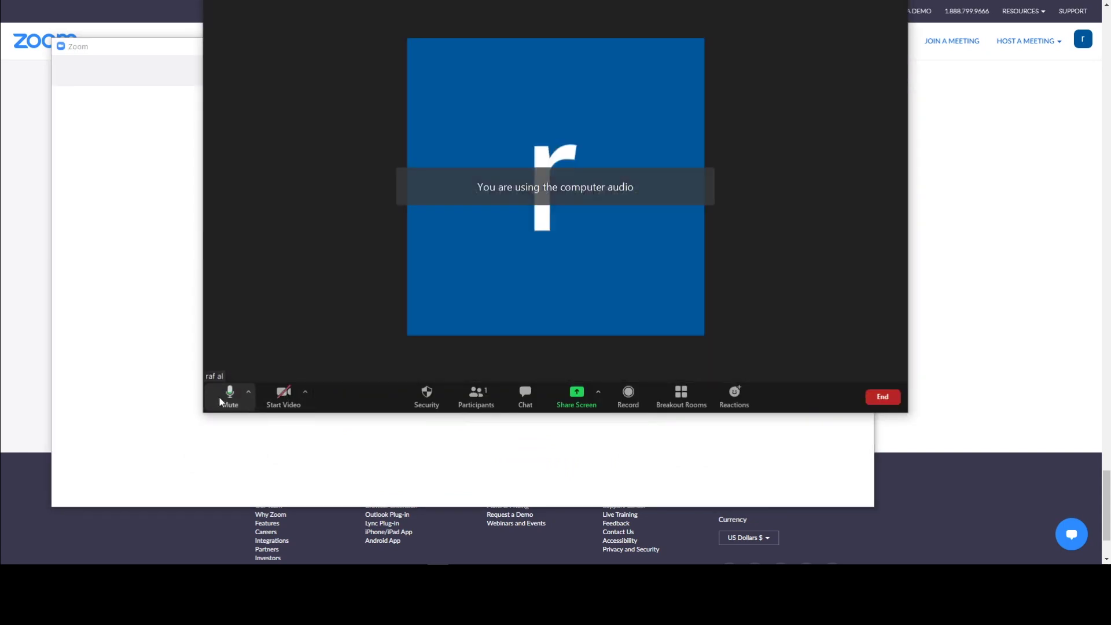
pyautogui.click(230, 395)
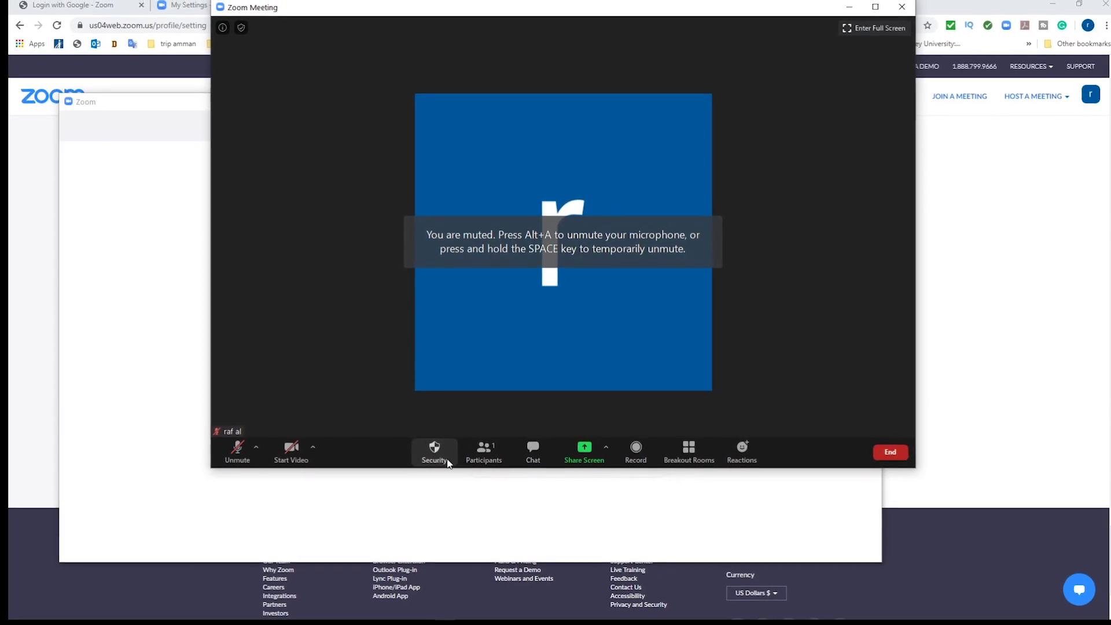
# Allow participants to share their screen in the running meeting's security options
pyautogui.click(436, 453)
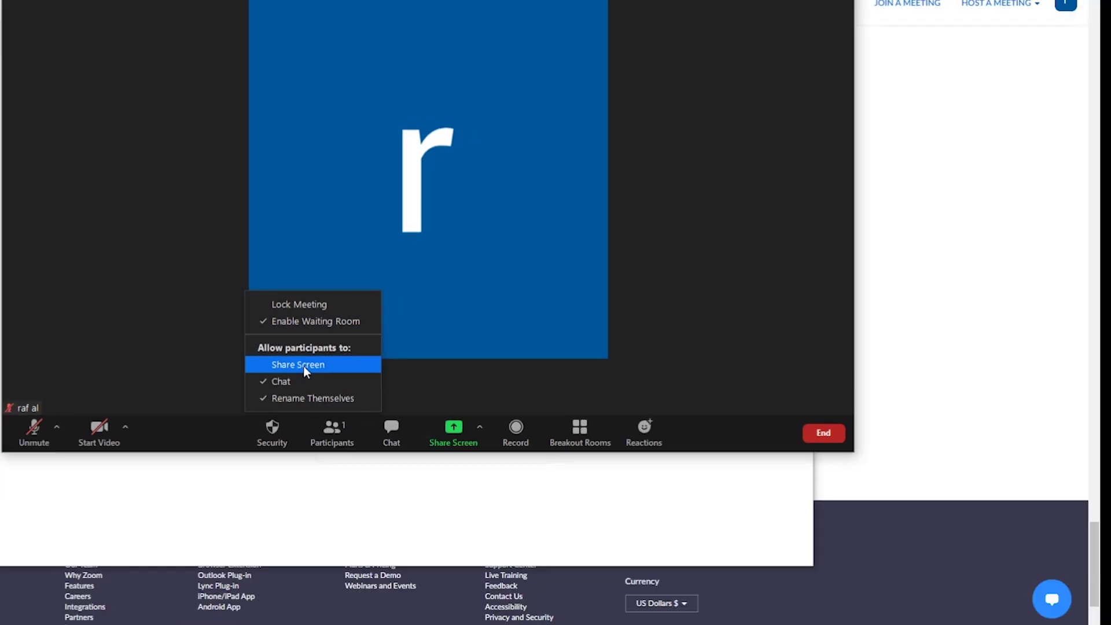
pyautogui.click(303, 366)
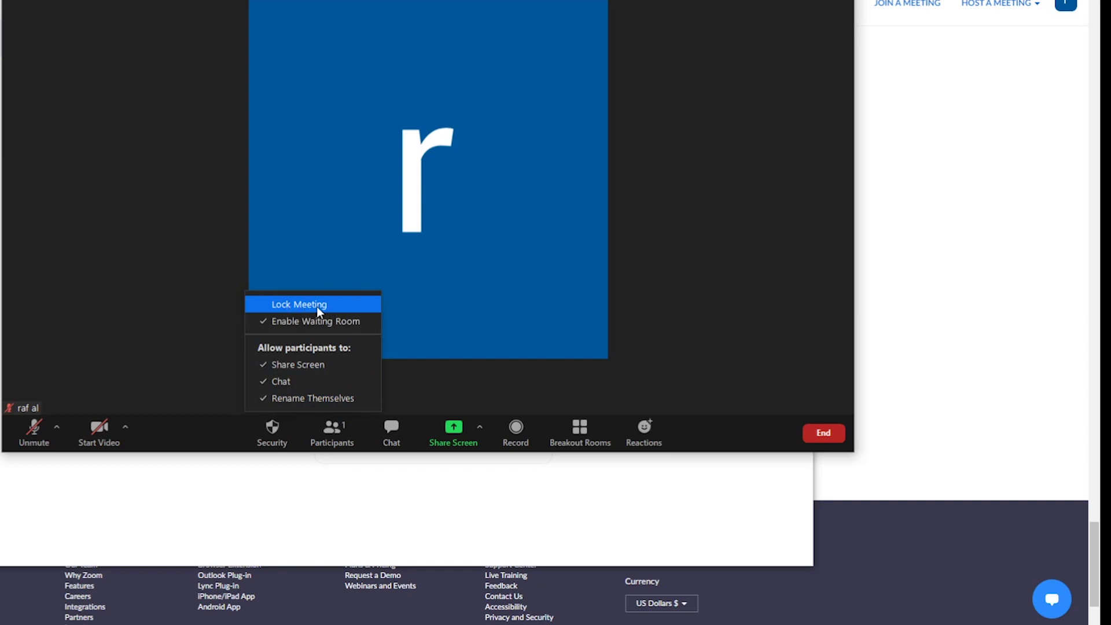
pyautogui.click(286, 332)
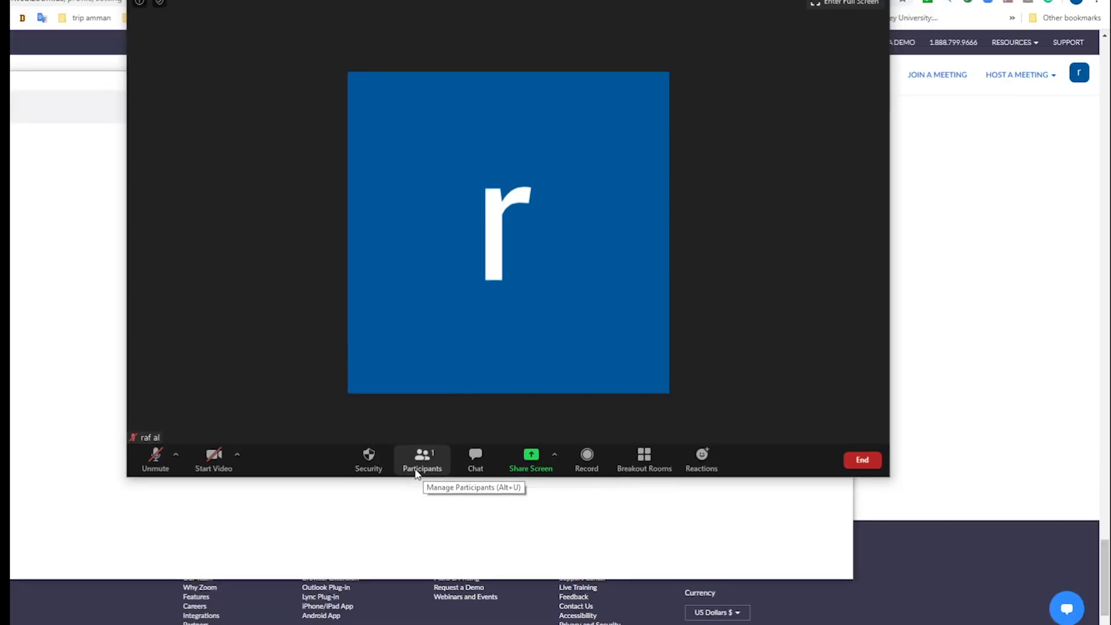
# Show the participants list of the running meeting and reveal the controls for the host's entry
pyautogui.click(424, 466)
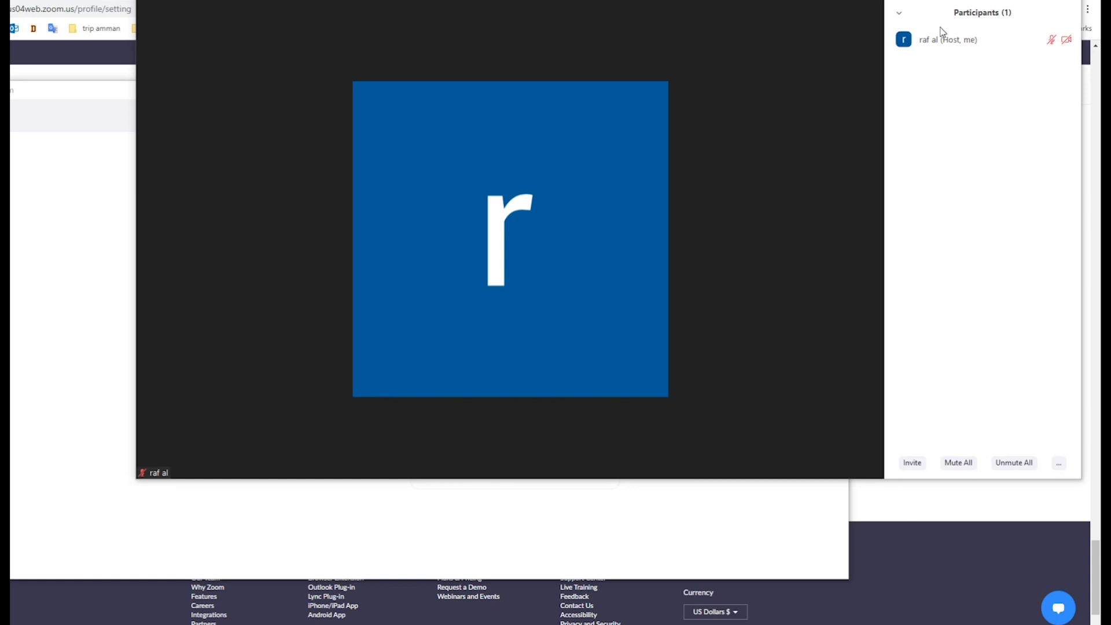
pyautogui.moveTo(942, 49)
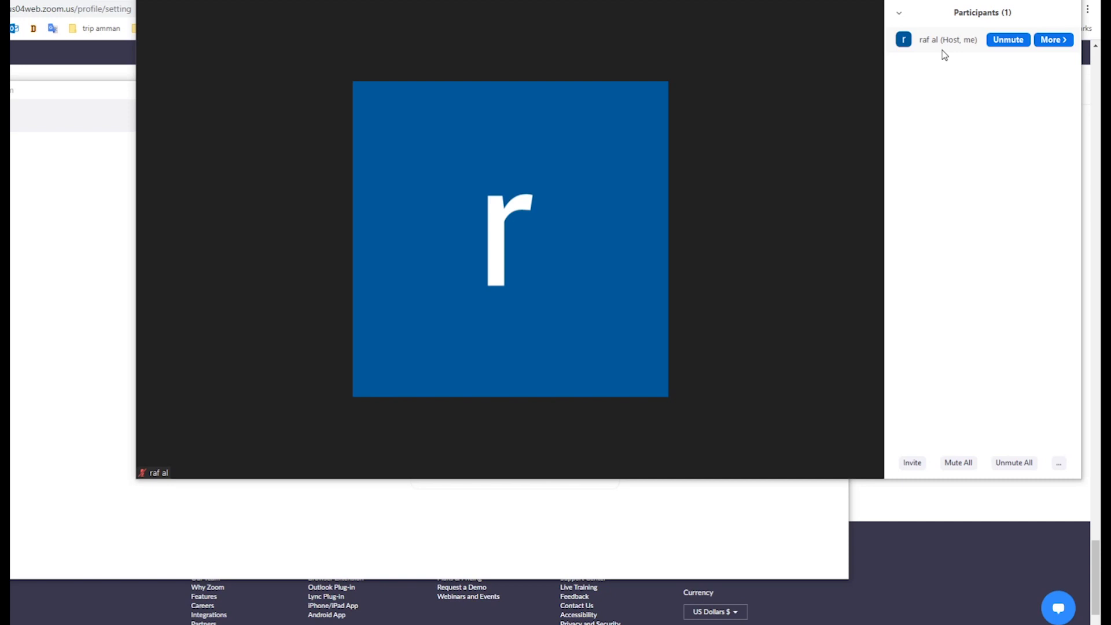
# Lock the running meeting through its security options, and unlock it again
pyautogui.click(372, 460)
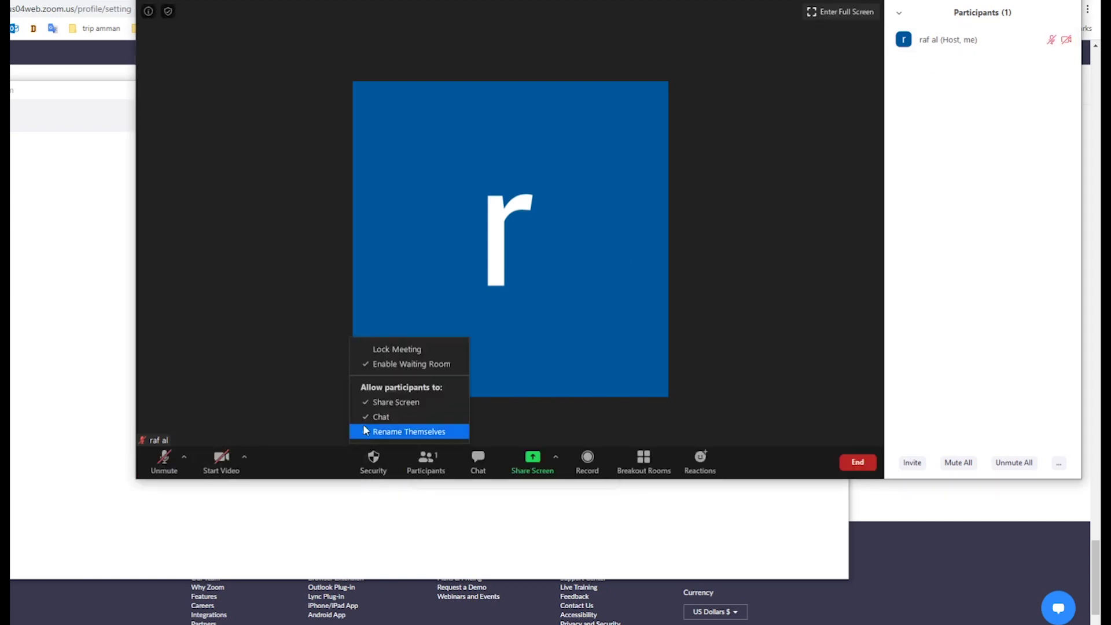
pyautogui.click(398, 350)
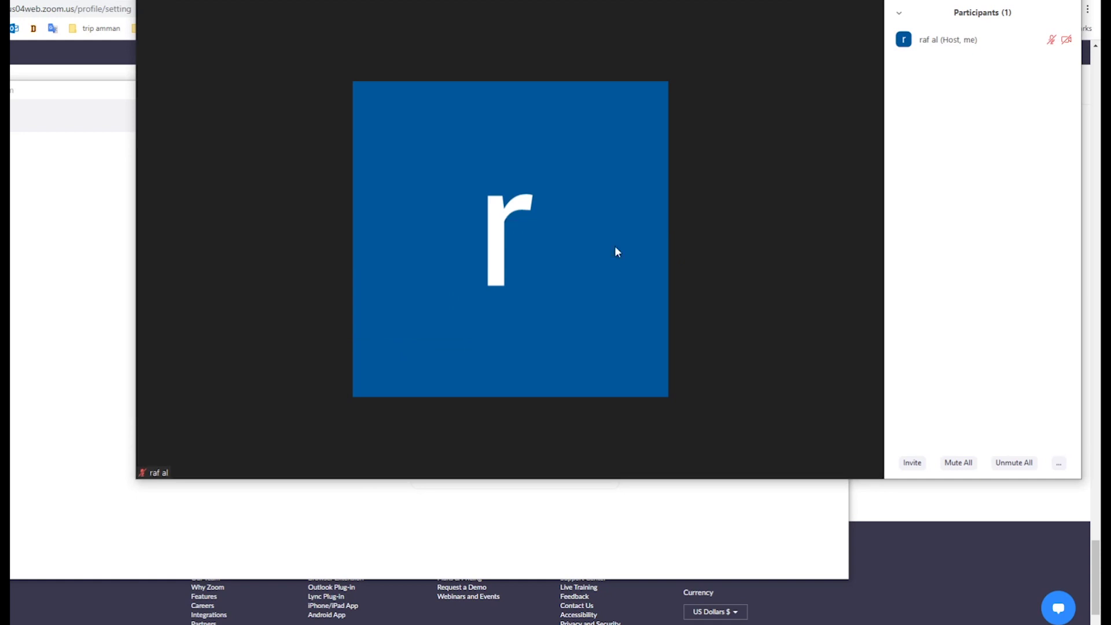
pyautogui.click(383, 471)
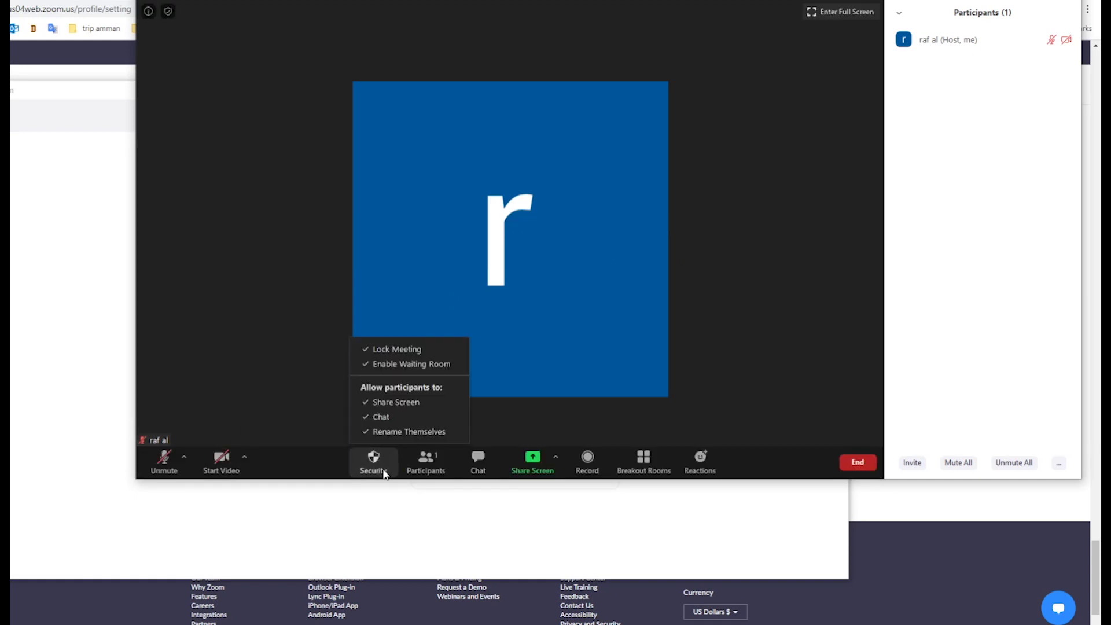
pyautogui.click(431, 354)
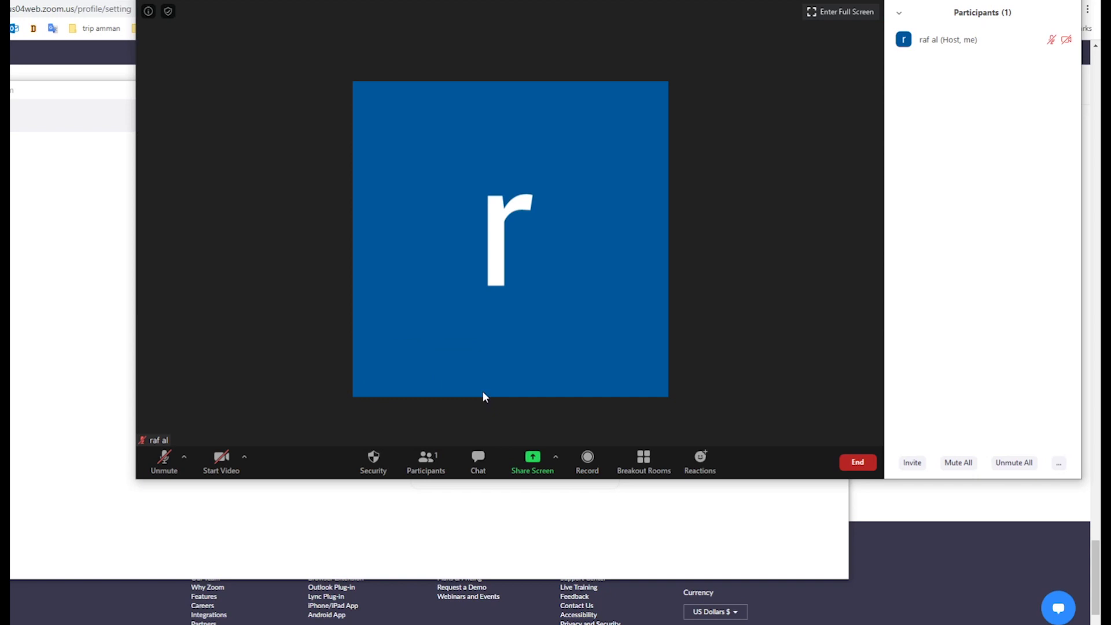